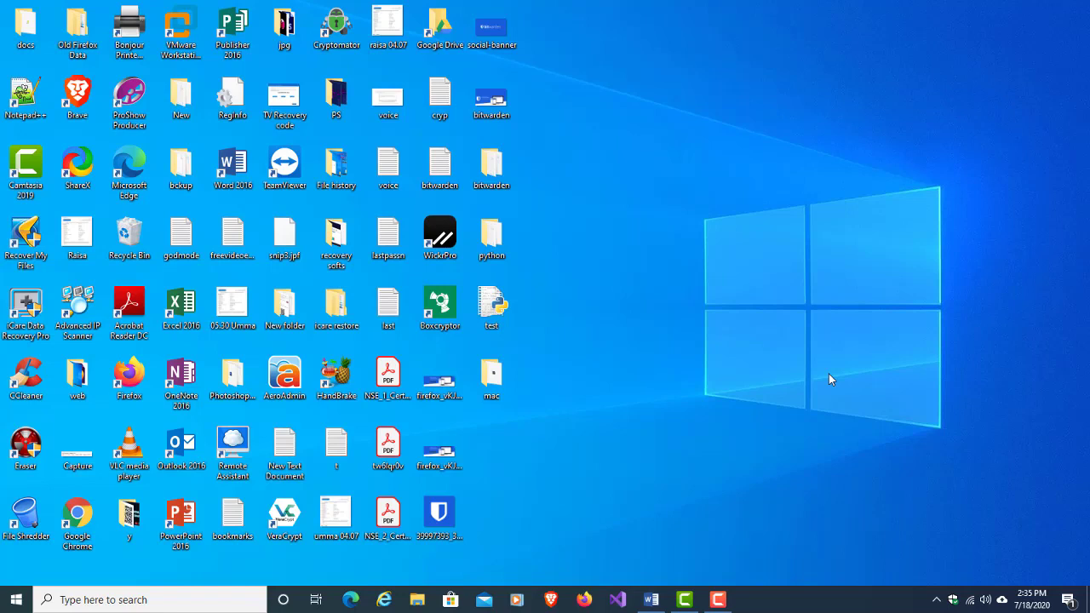
Switch to the open Word document and place the cursor on the blank line below the YouTube link.
left_click(665, 598)
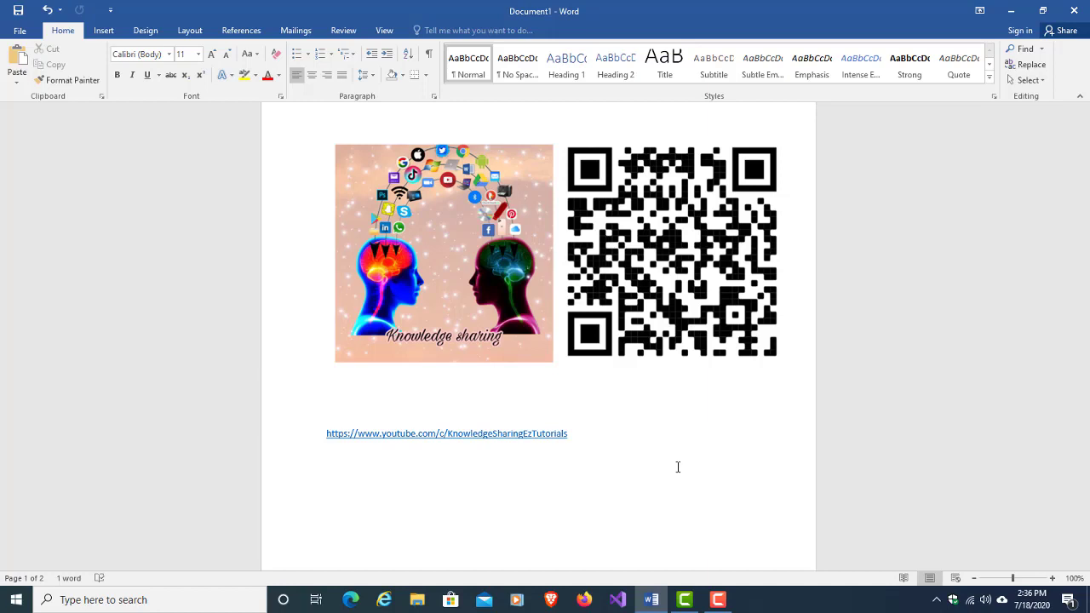
left_click(678, 466)
Look through the account's own Office add-ins and the add-in store, and close the add-ins dialog.
left_click(103, 30)
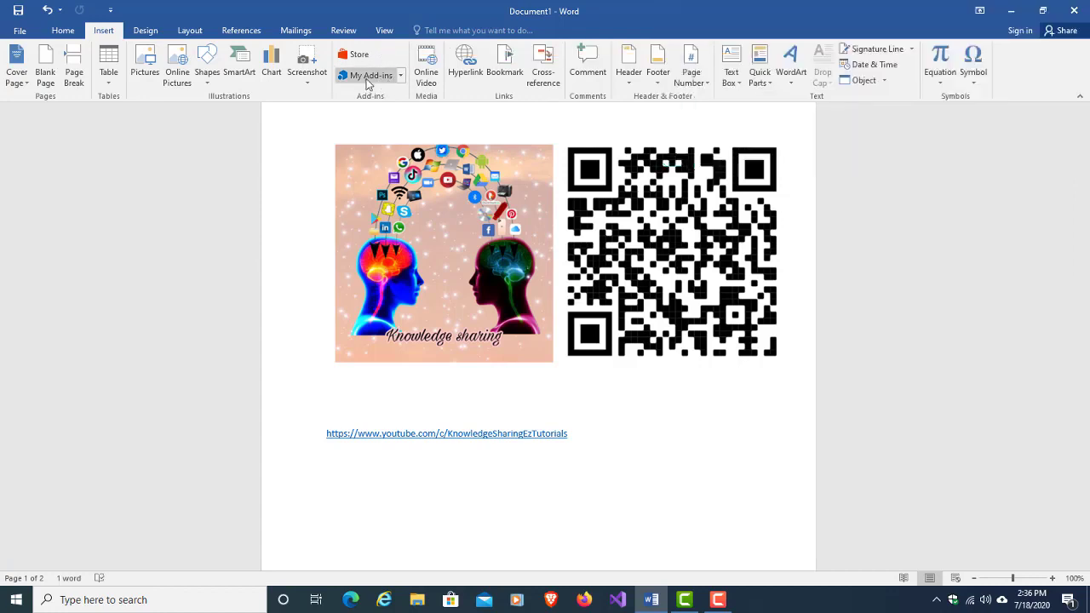
left_click(368, 77)
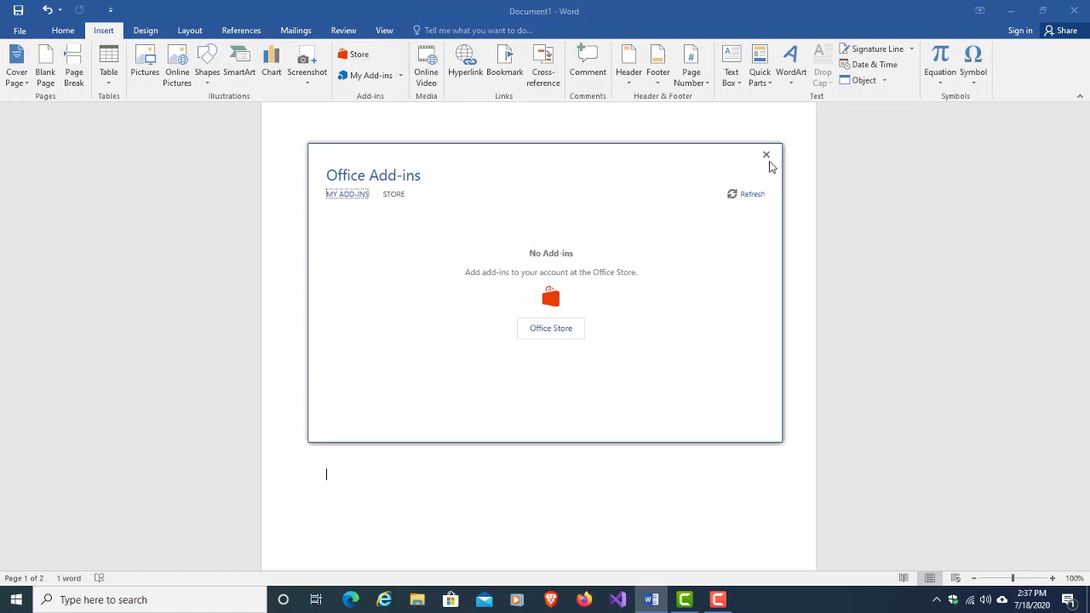
left_click(387, 195)
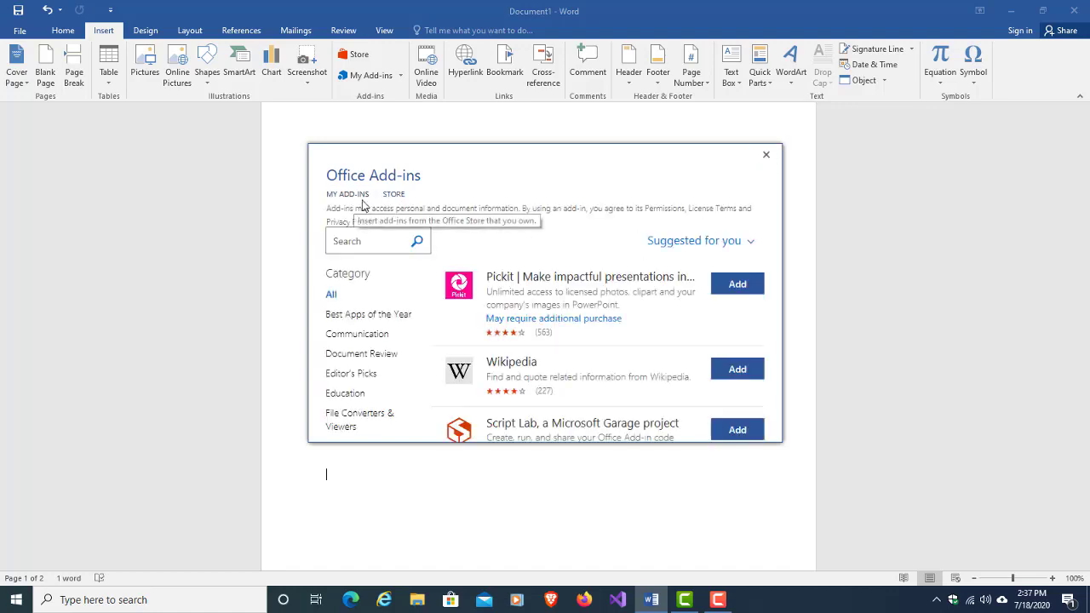
left_click(362, 203)
left_click(543, 338)
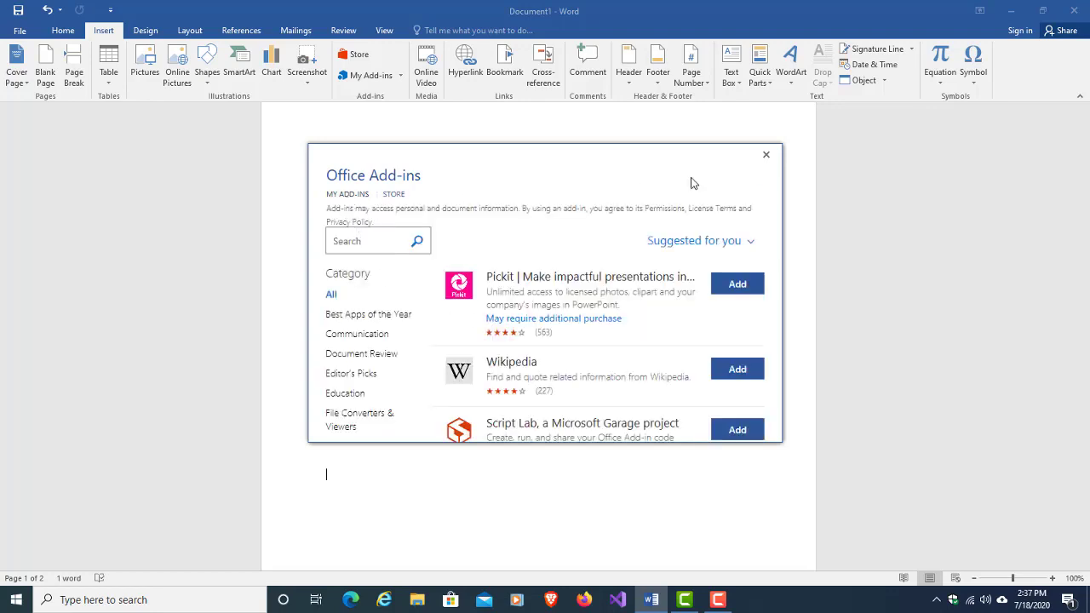
left_click(766, 154)
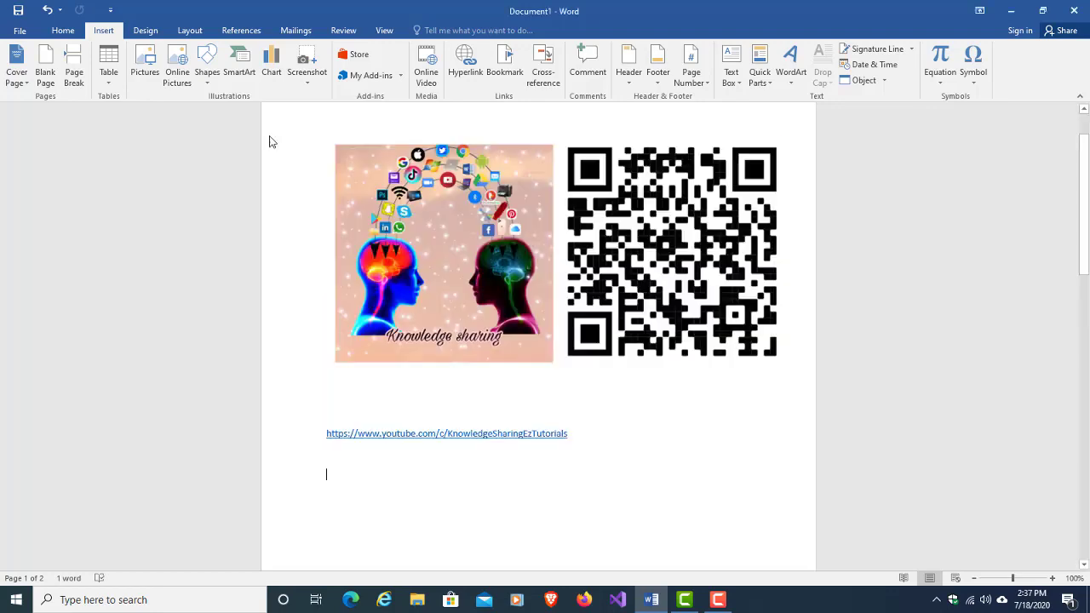
Search the Office add-in store for "qr" and add QR4Office, accepting its license terms.
left_click(353, 56)
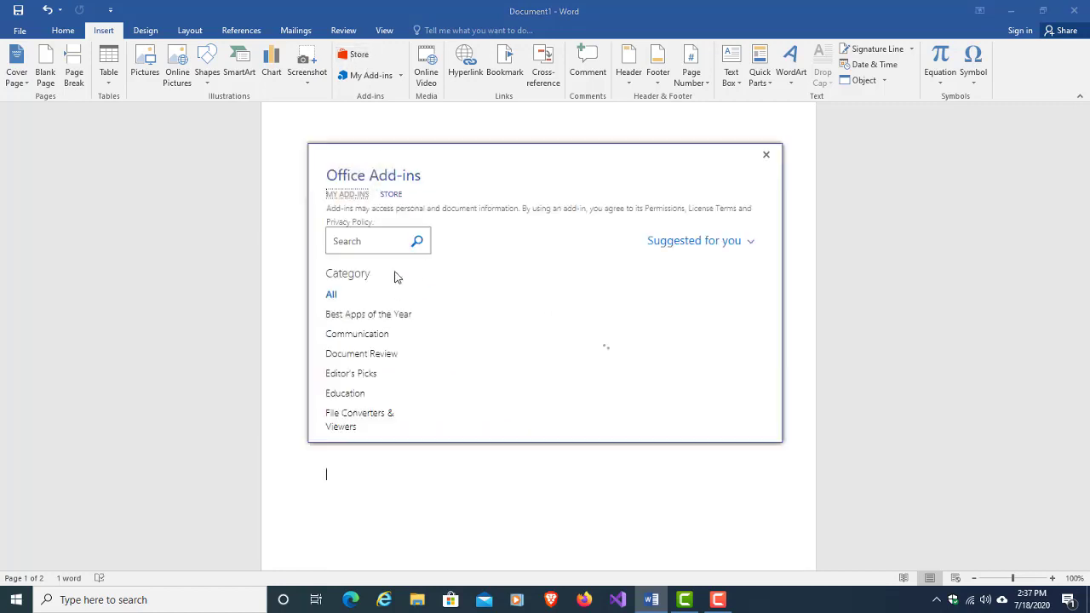
left_click(371, 245)
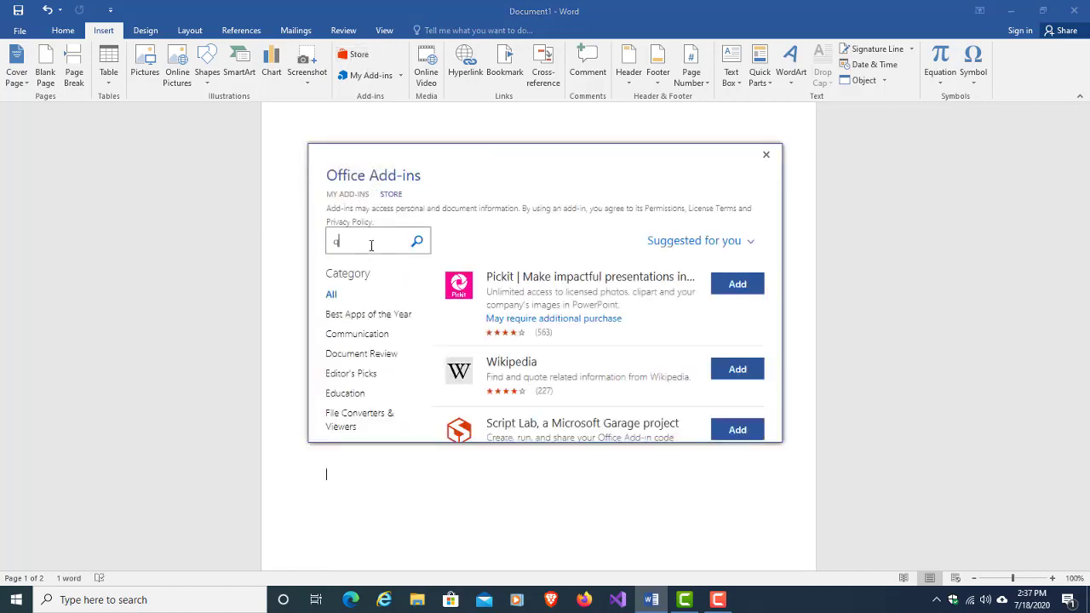
type("qr")
key("Return")
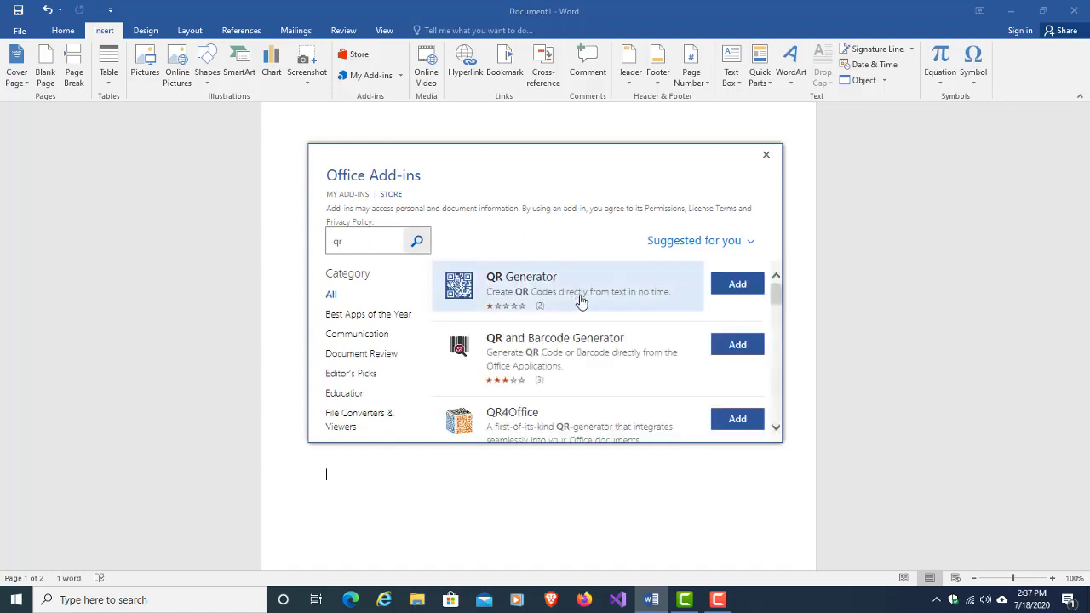
scroll(554, 310, "down", 1)
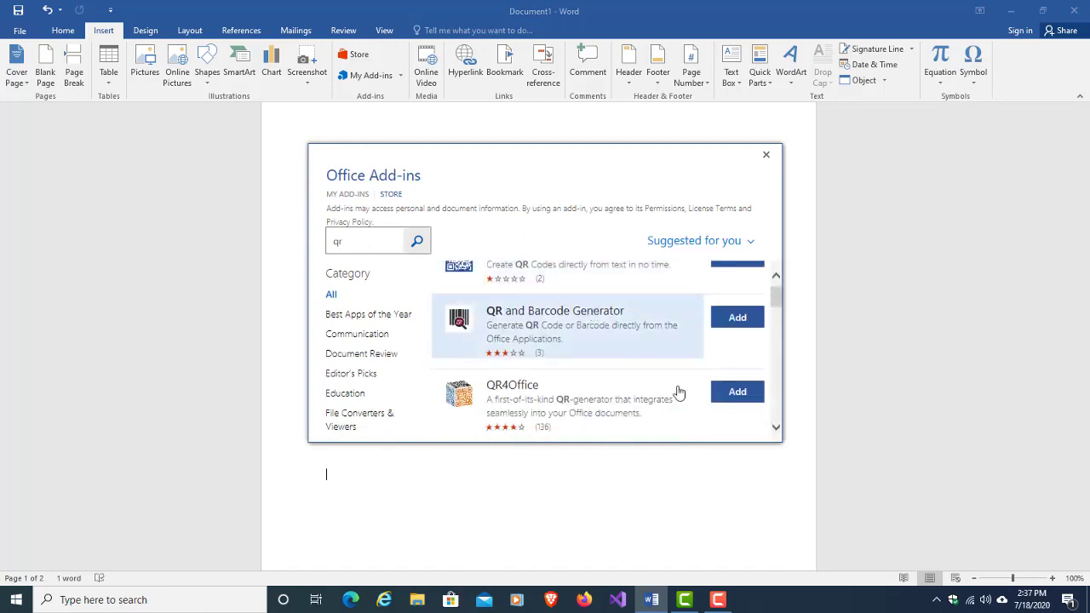
left_click(736, 398)
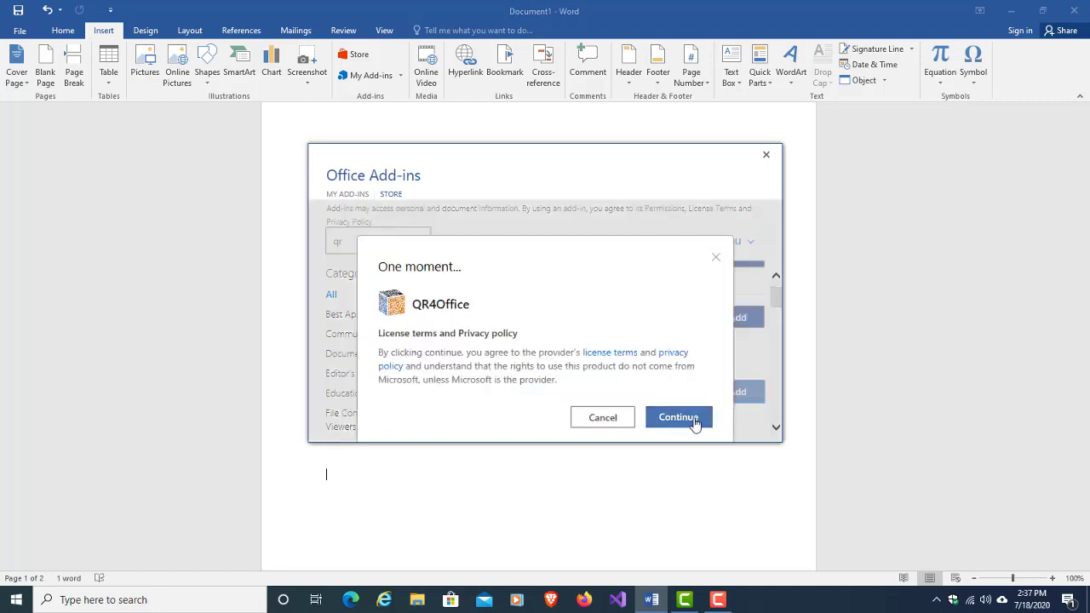
left_click(693, 419)
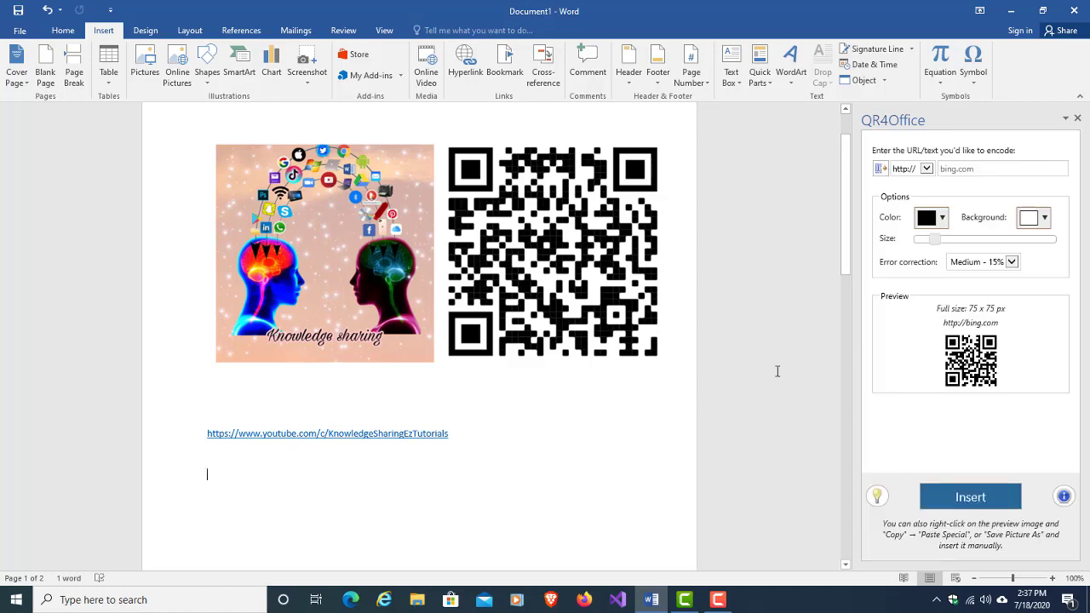
left_click(355, 76)
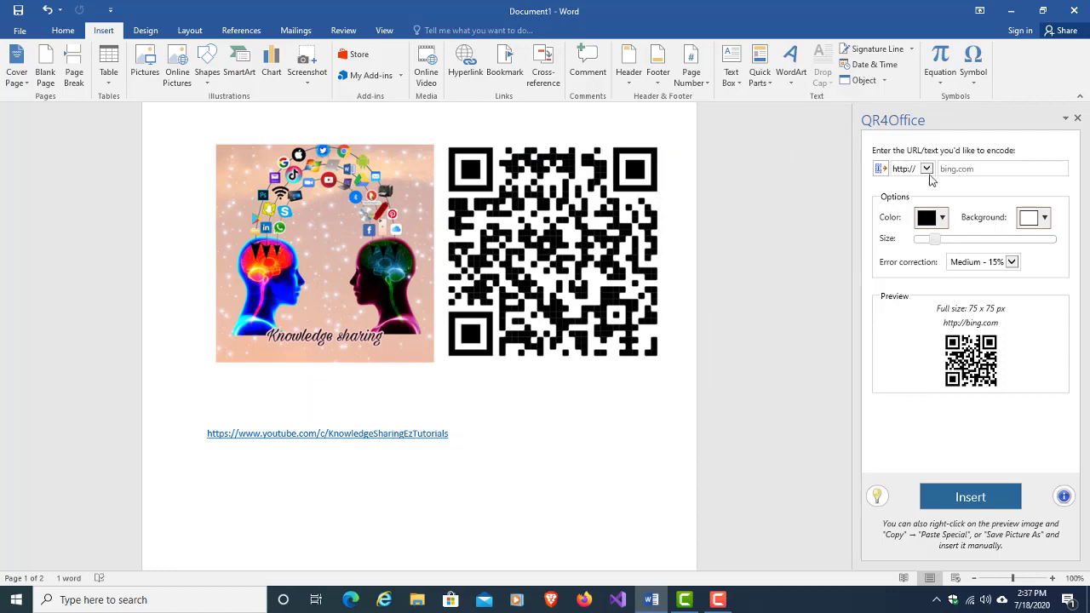
left_click(926, 168)
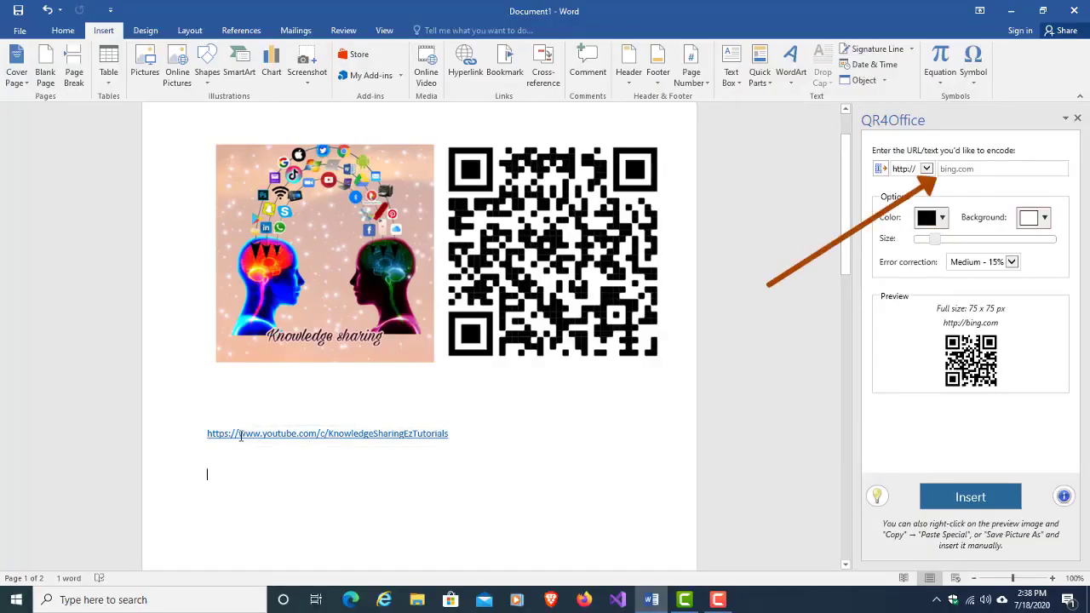
left_click_drag(450, 435, 239, 435)
key("ctrl+c")
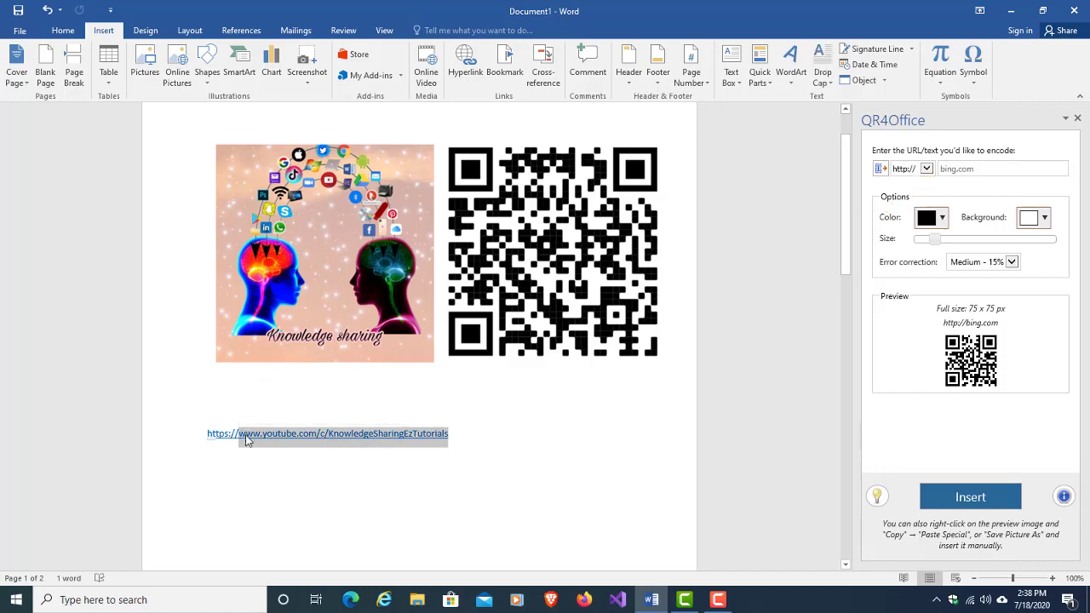
right_click(246, 438)
left_click(297, 223)
left_click(959, 168)
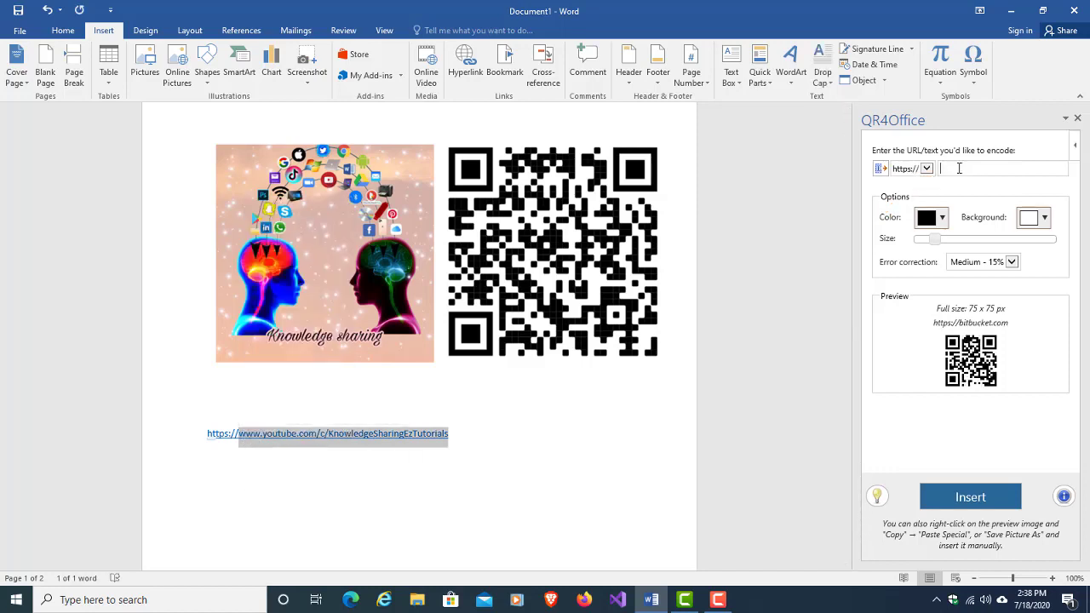
key("ctrl+v")
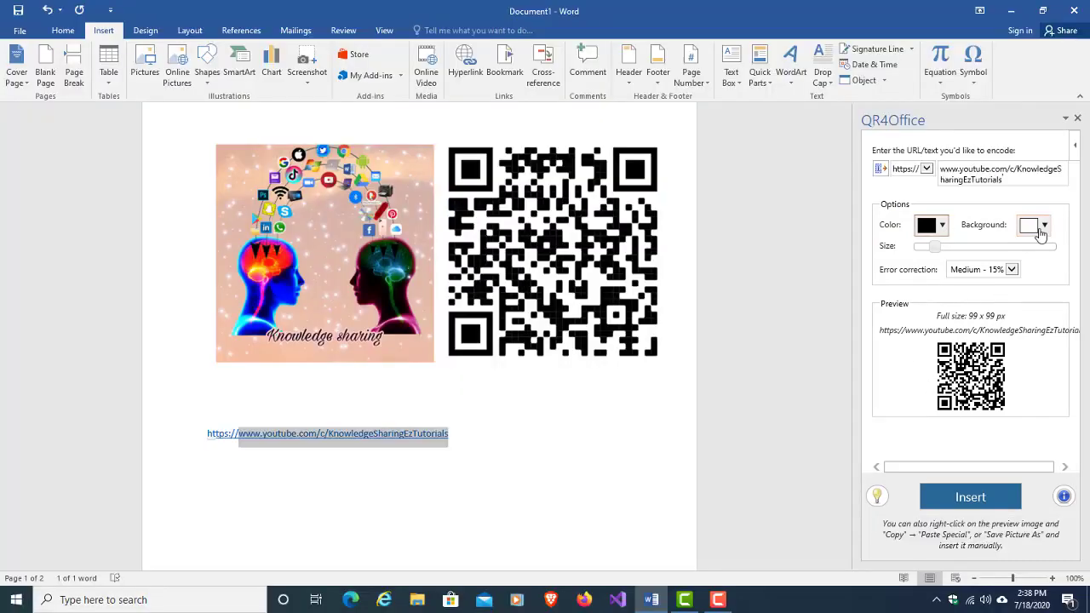
Try dark gray and orange as the QR code's color, and settle on medium green.
left_click(943, 229)
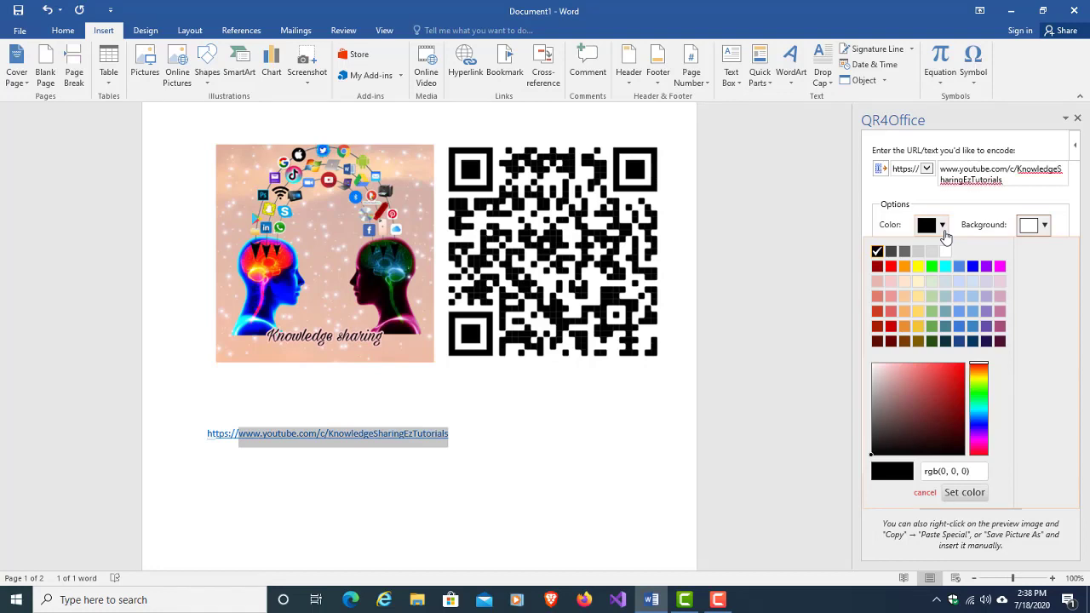
left_click(892, 252)
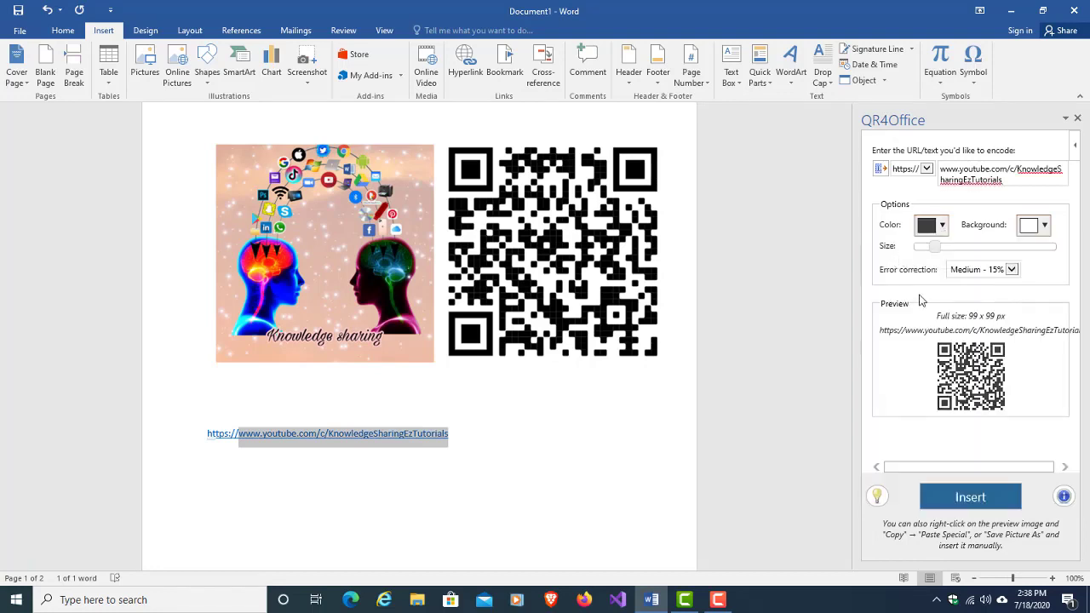
left_click(932, 226)
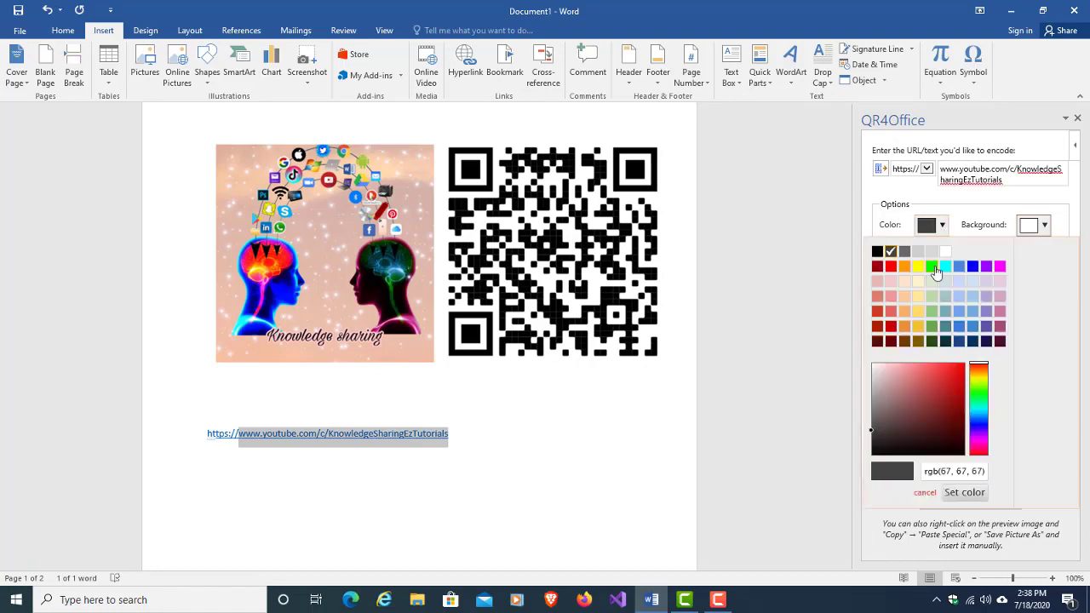
left_click(904, 266)
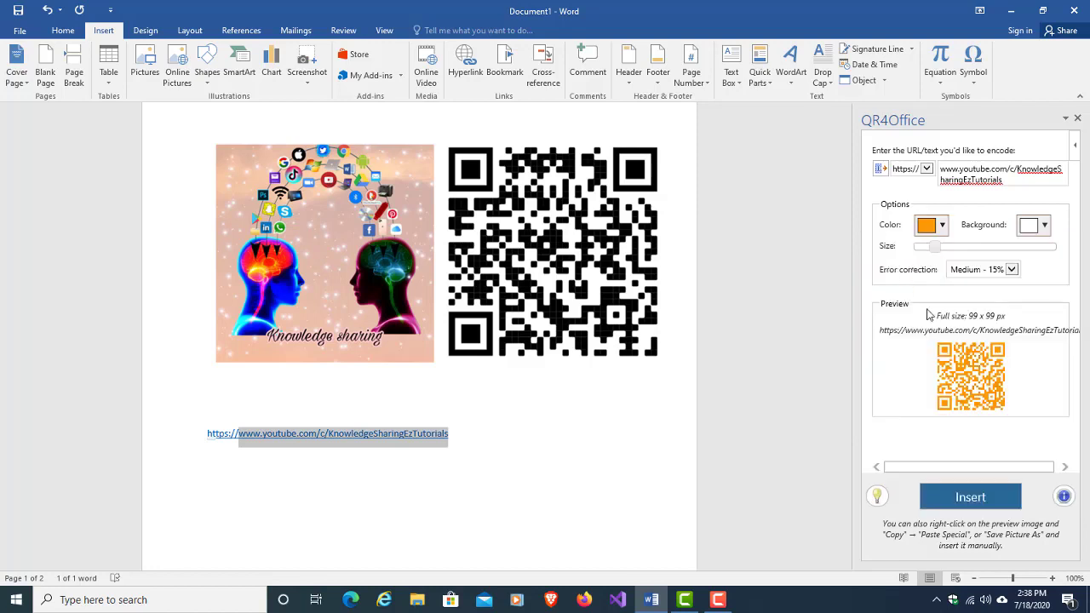
left_click(940, 228)
left_click(934, 331)
Try light pink and dark green as the QR code's background, and set it back to white.
left_click(1037, 227)
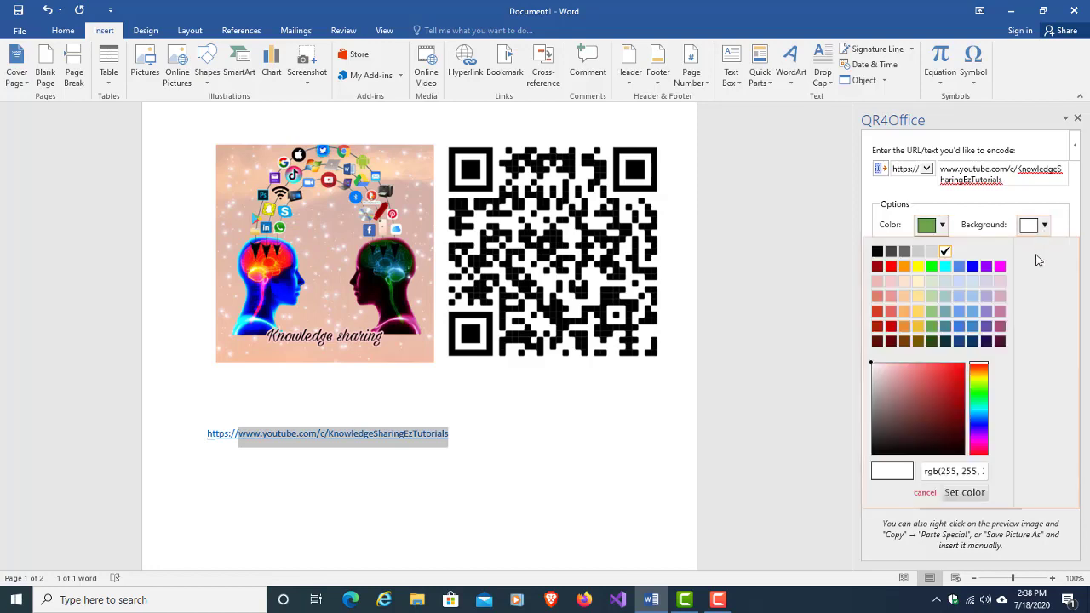
left_click(998, 282)
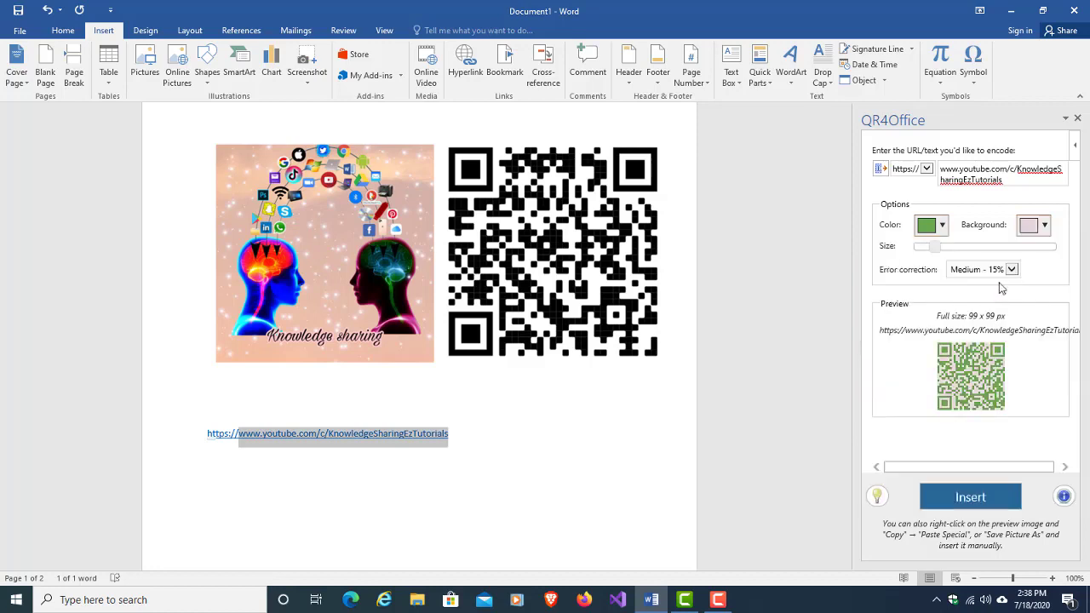
left_click(1044, 226)
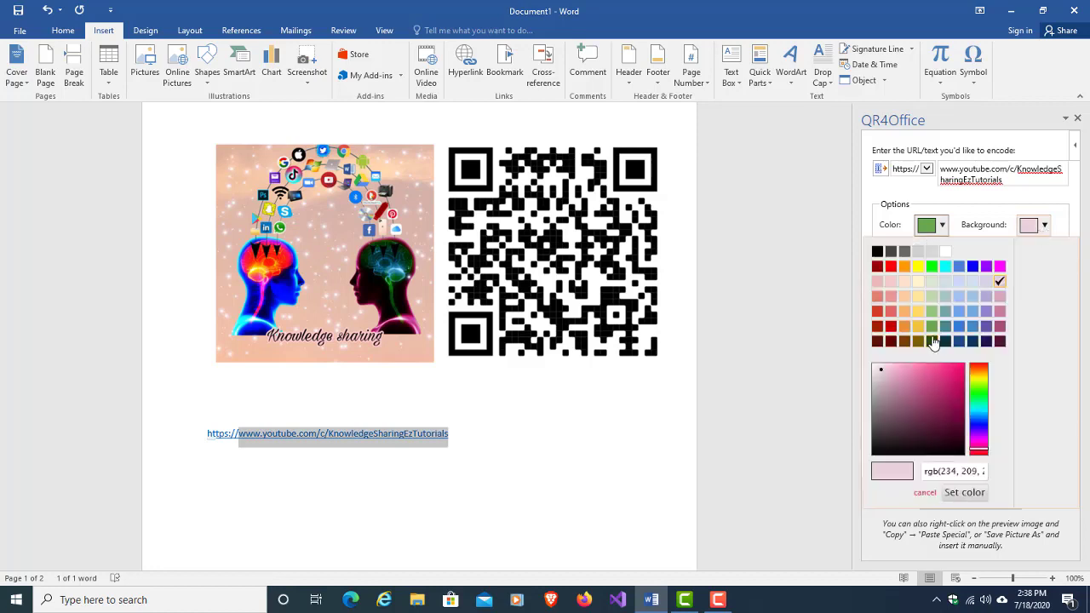
left_click(952, 317)
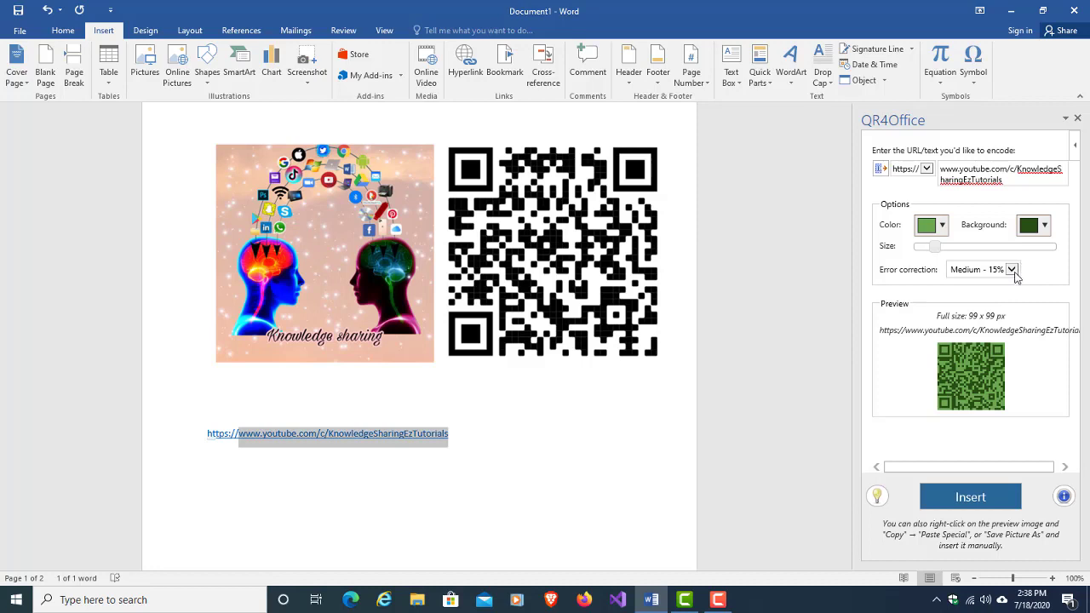
left_click(1014, 274)
left_click(1013, 271)
left_click(1043, 225)
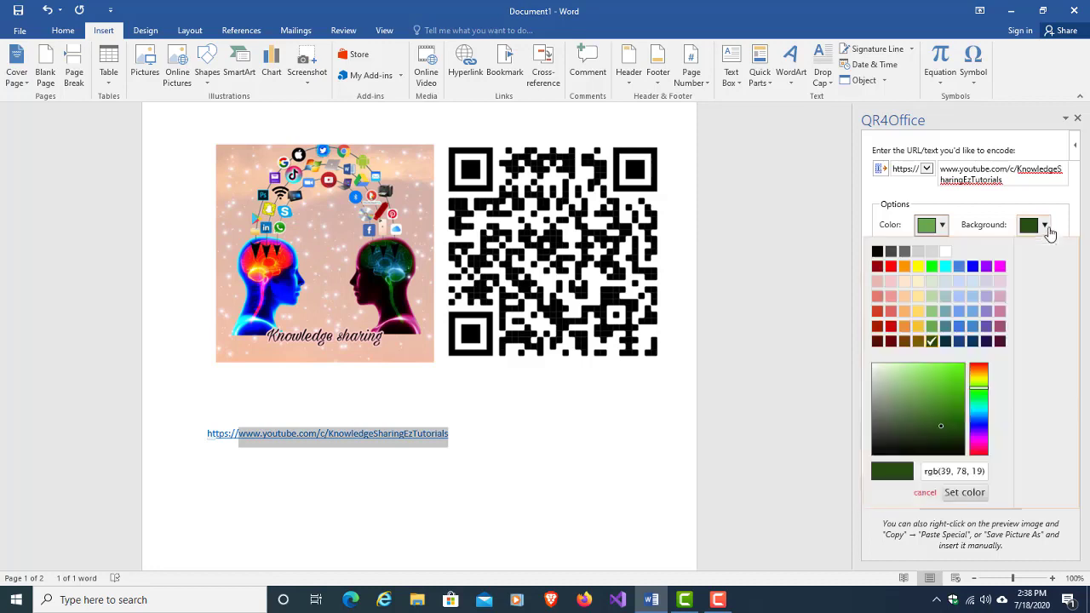
left_click(945, 251)
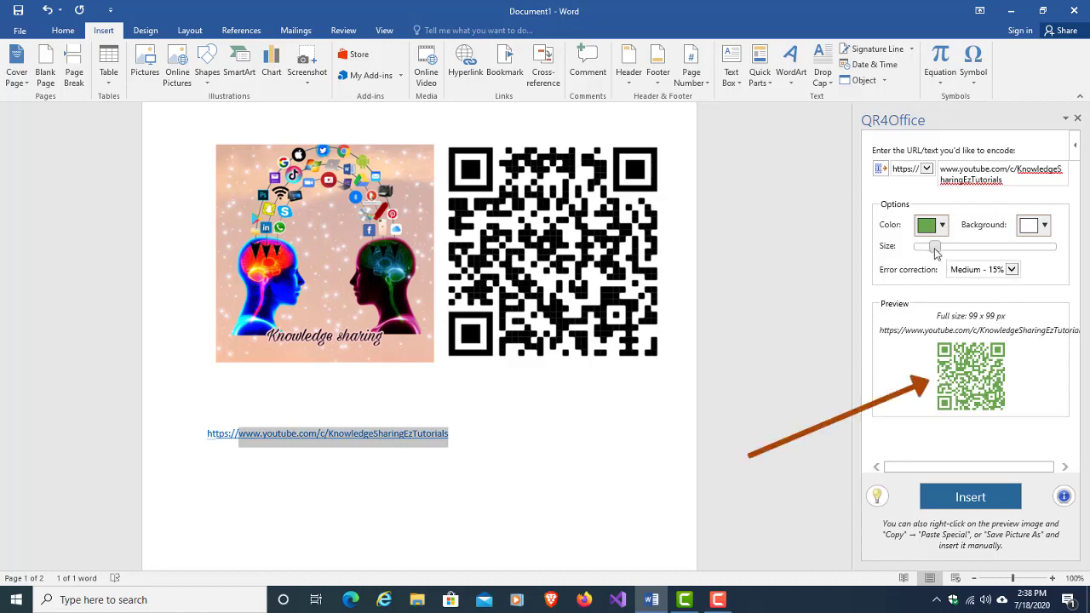
Enlarge the QR code to 165 x 165 px.
left_click_drag(935, 248, 944, 252)
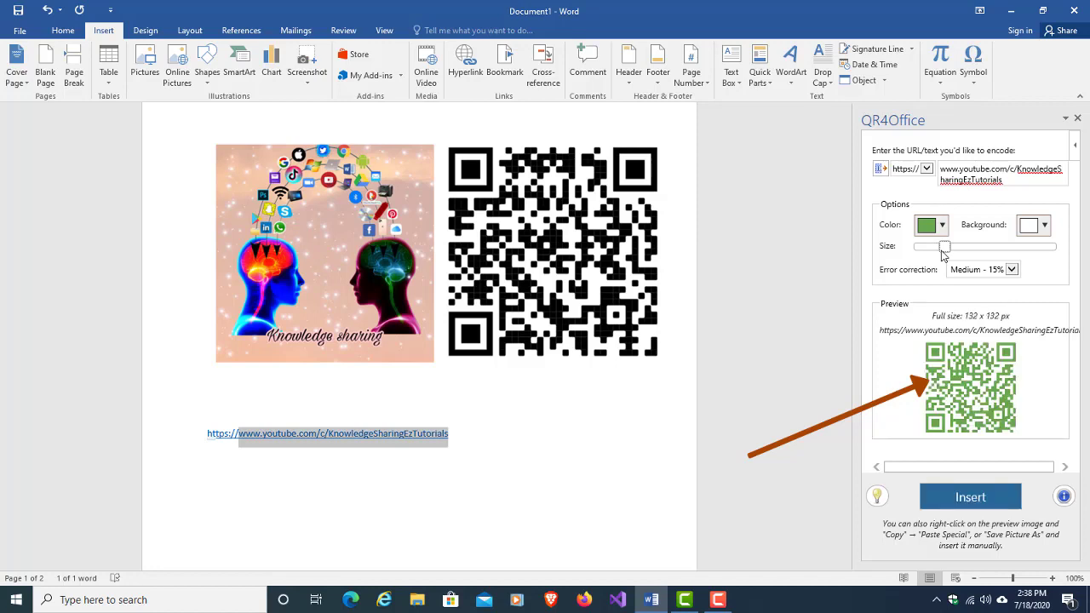
left_click_drag(943, 252, 956, 255)
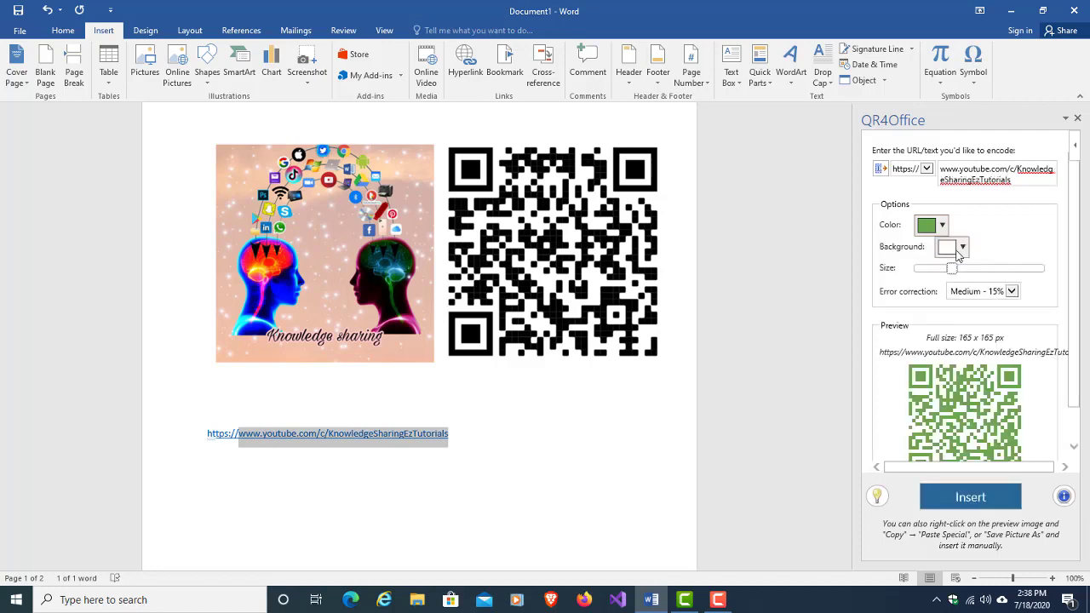
scroll(1016, 347, "down", 2)
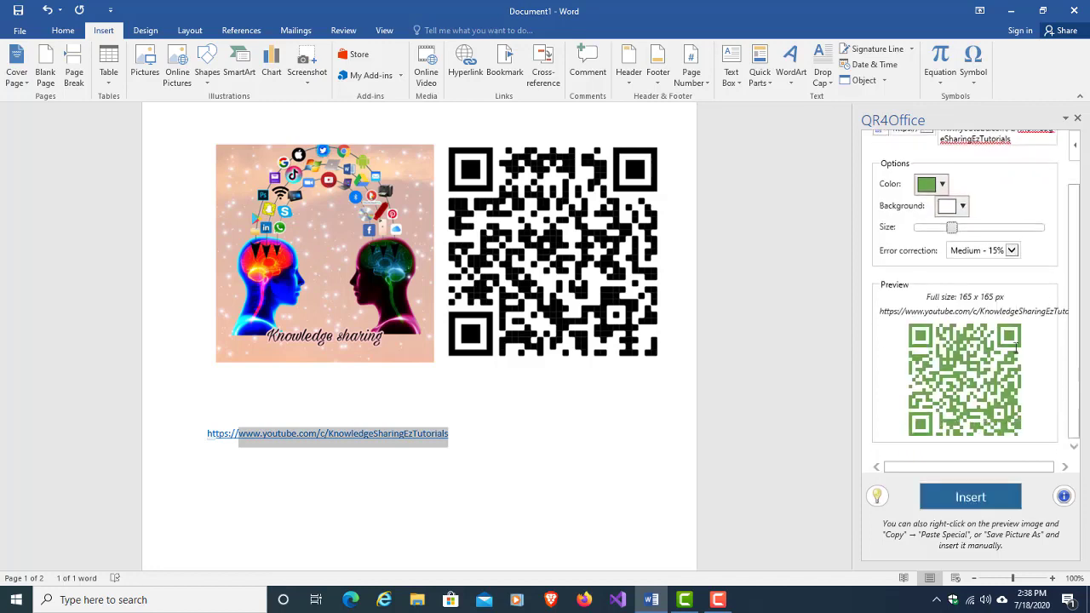
Try the Quartile - 25% error correction, and set it to High - 30%.
left_click(1016, 254)
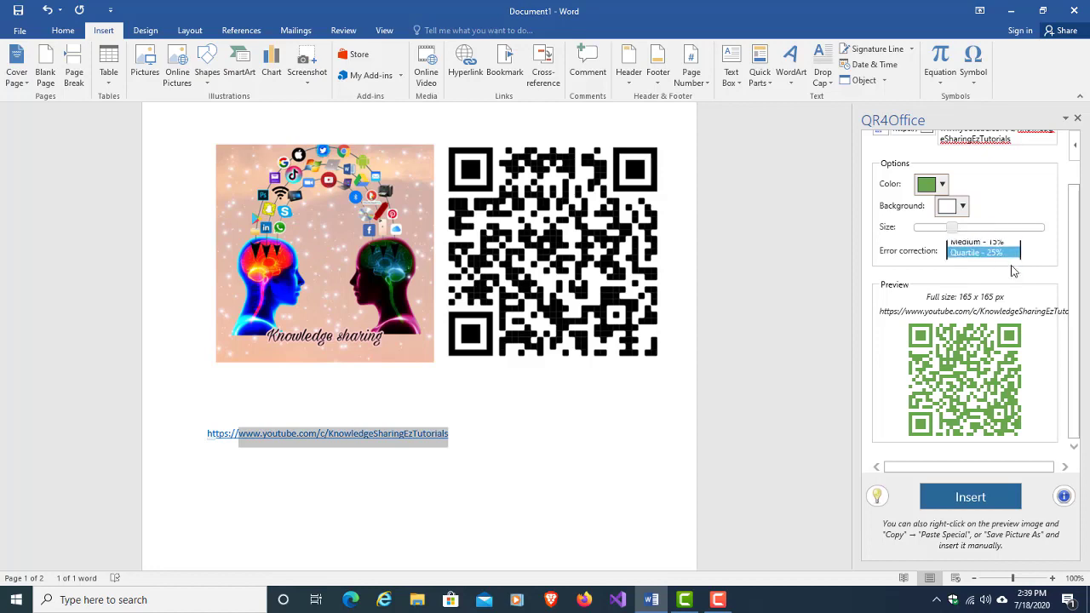
left_click(1011, 261)
left_click(1015, 249)
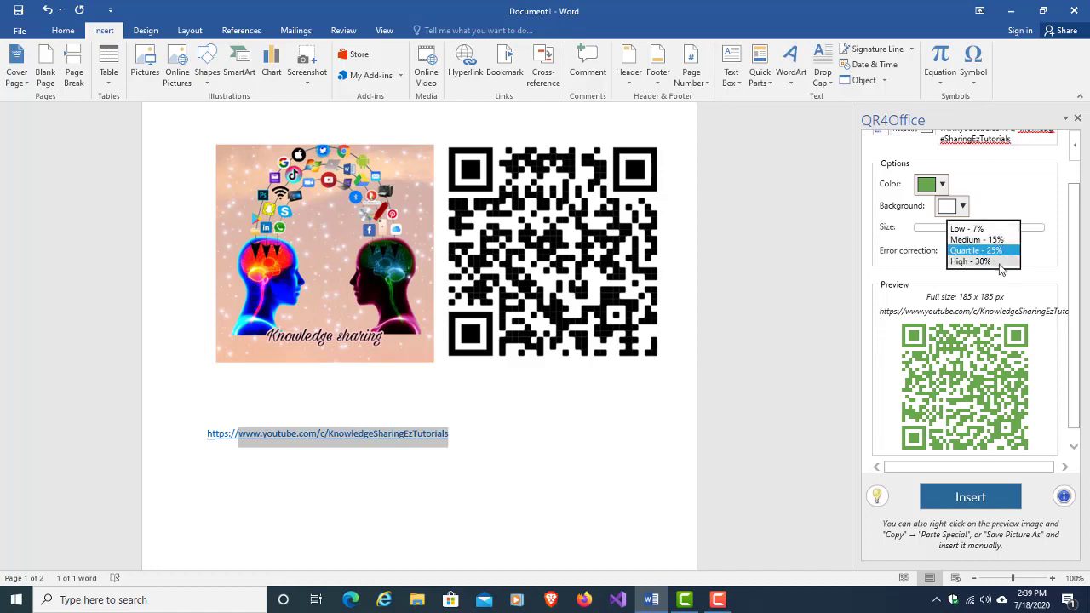
left_click(1000, 263)
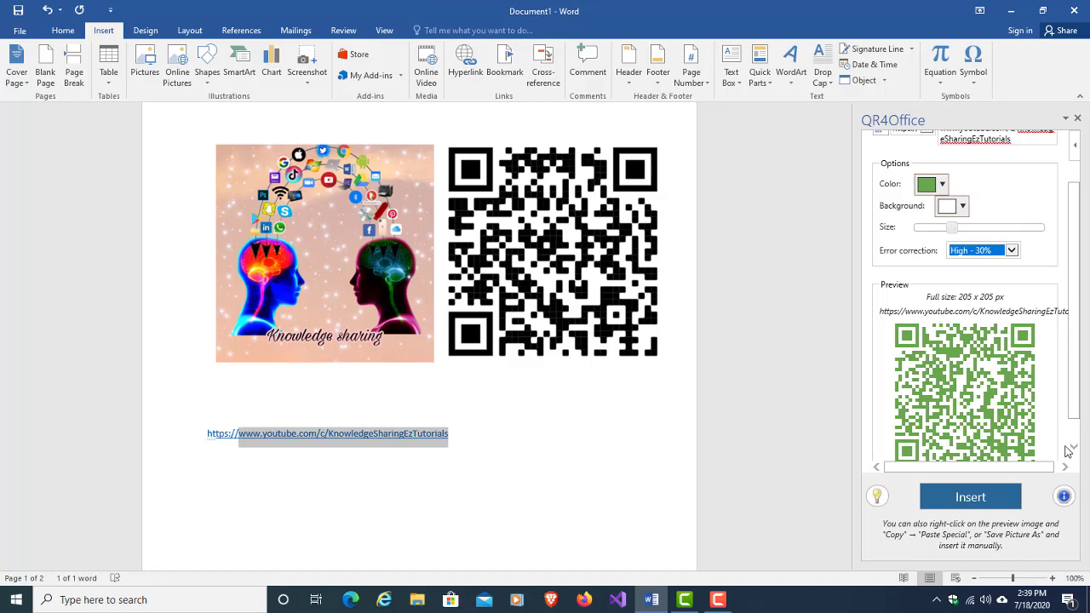
Add three line breaks after the YouTube link and insert the green QR code from the add-in there.
scroll(443, 437, "down", 3)
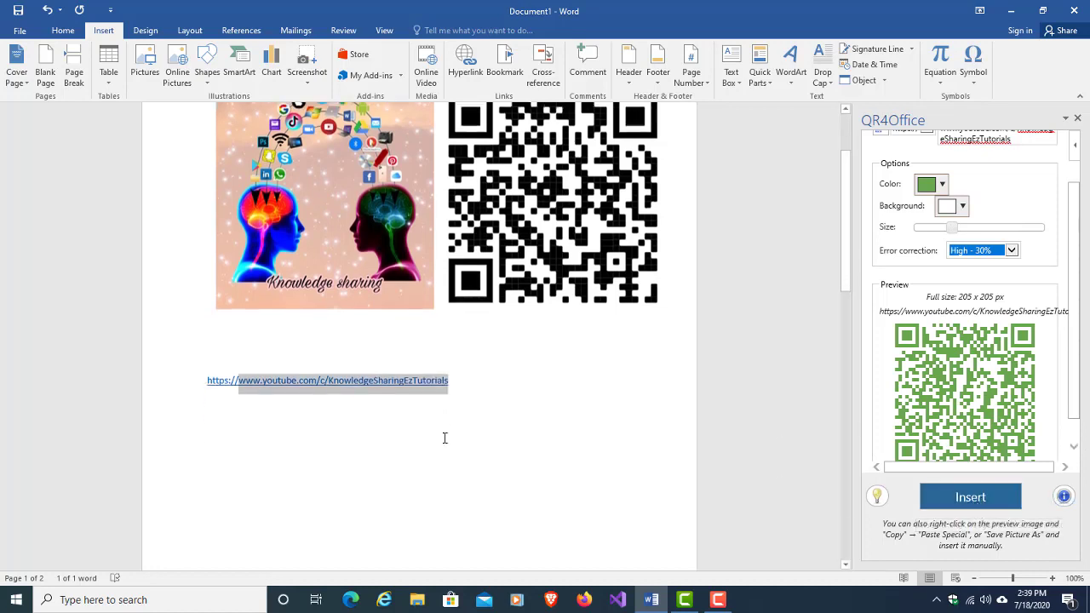
left_click(477, 313)
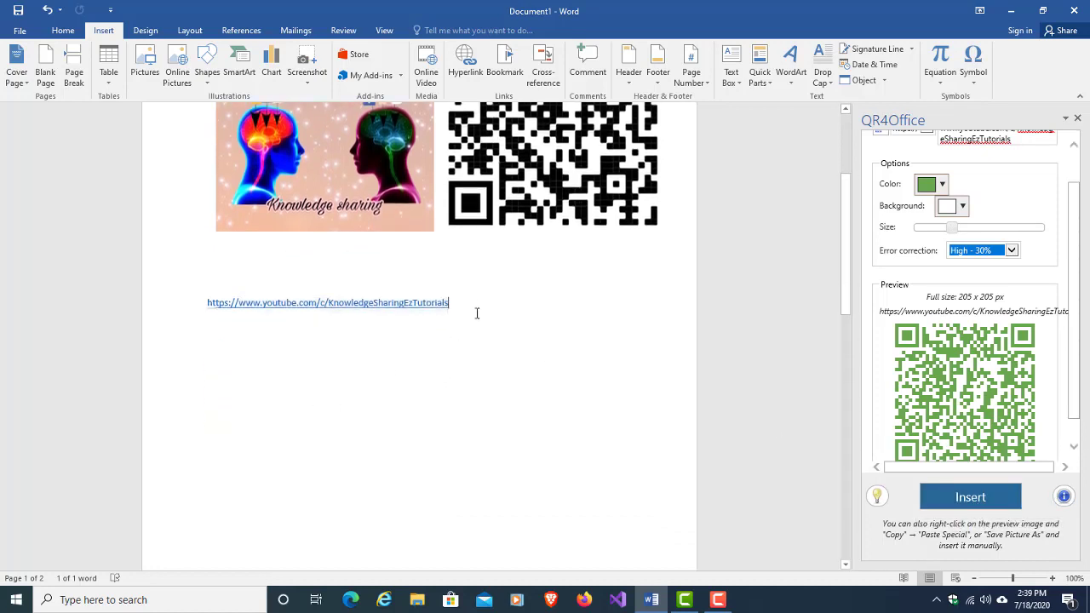
key("Return")
key("Return")
key("Return")
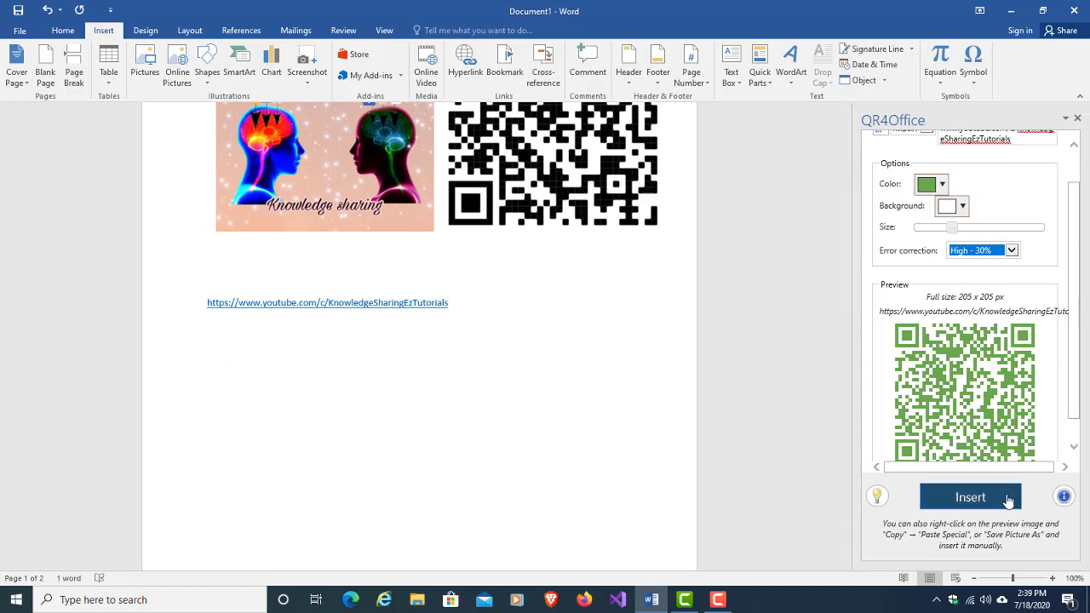
left_click(971, 500)
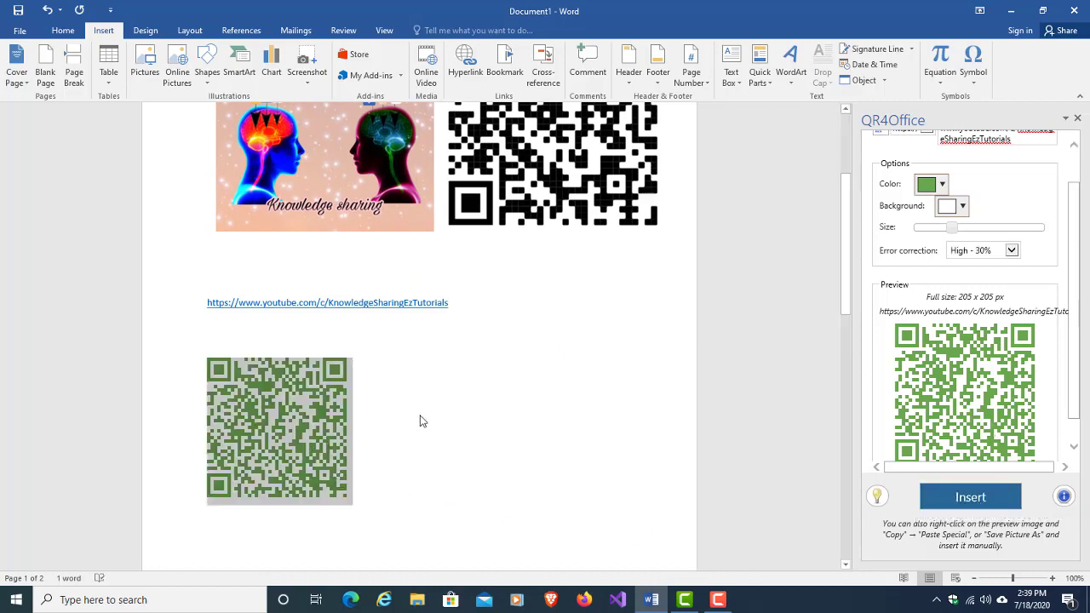
Enlarge the inserted green QR code proportionally on the page and deselect it.
left_click(319, 427)
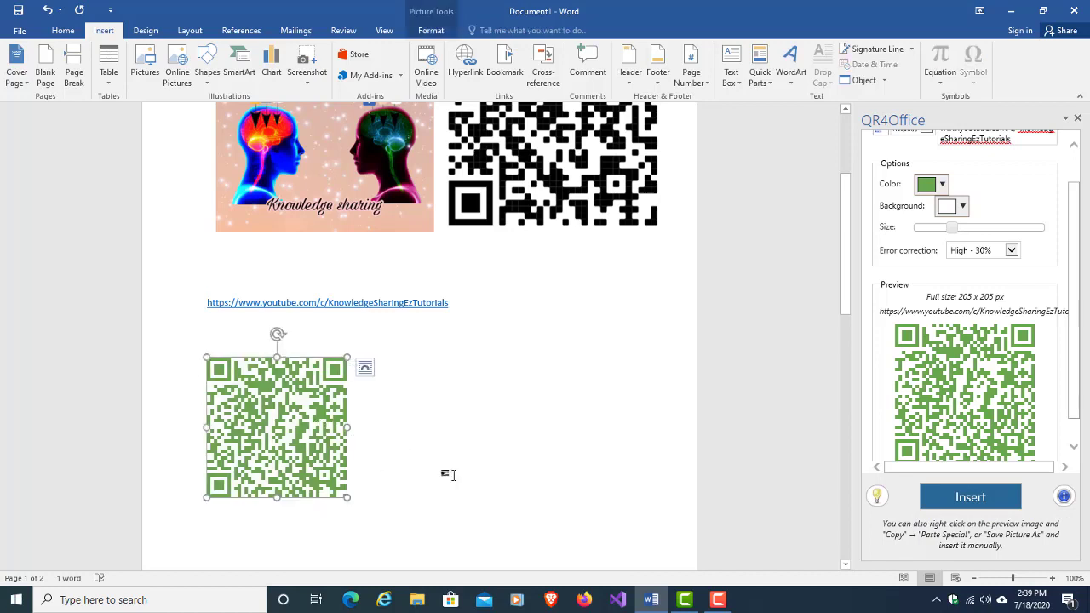
scroll(381, 418, "down", 2)
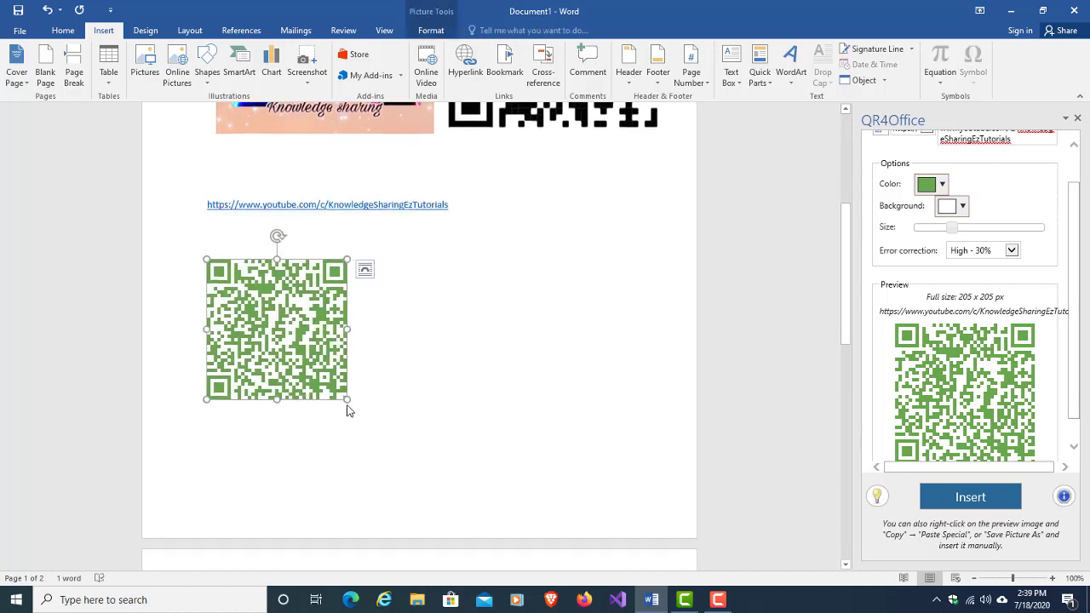
scroll(349, 392, "down", 1)
left_click_drag(357, 375, 382, 395)
left_click(479, 365)
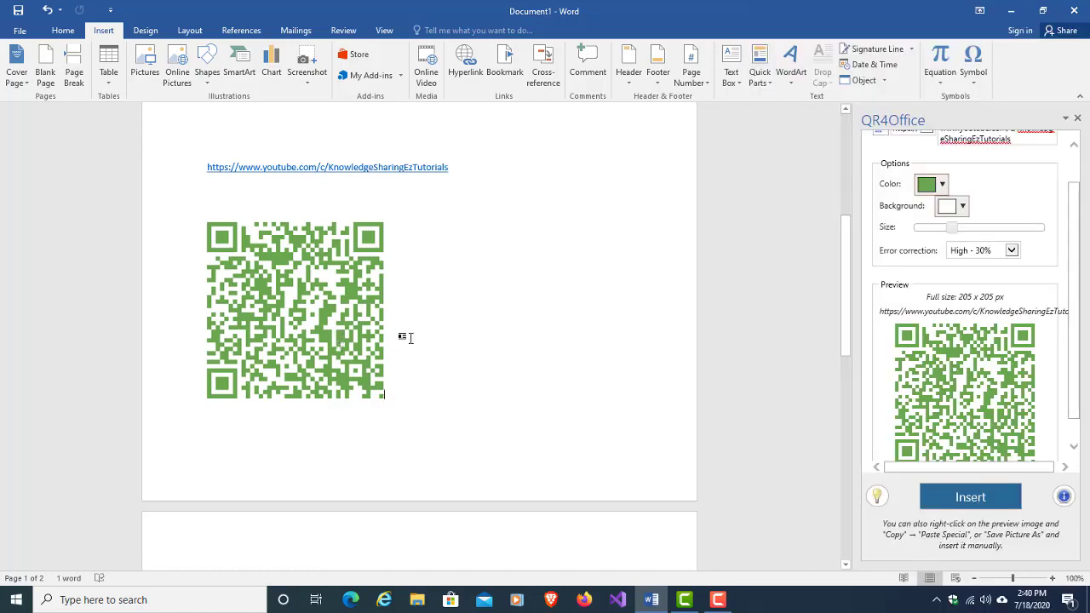
Switch to Excel 2016 and create a blank workbook.
key("super")
type("ex")
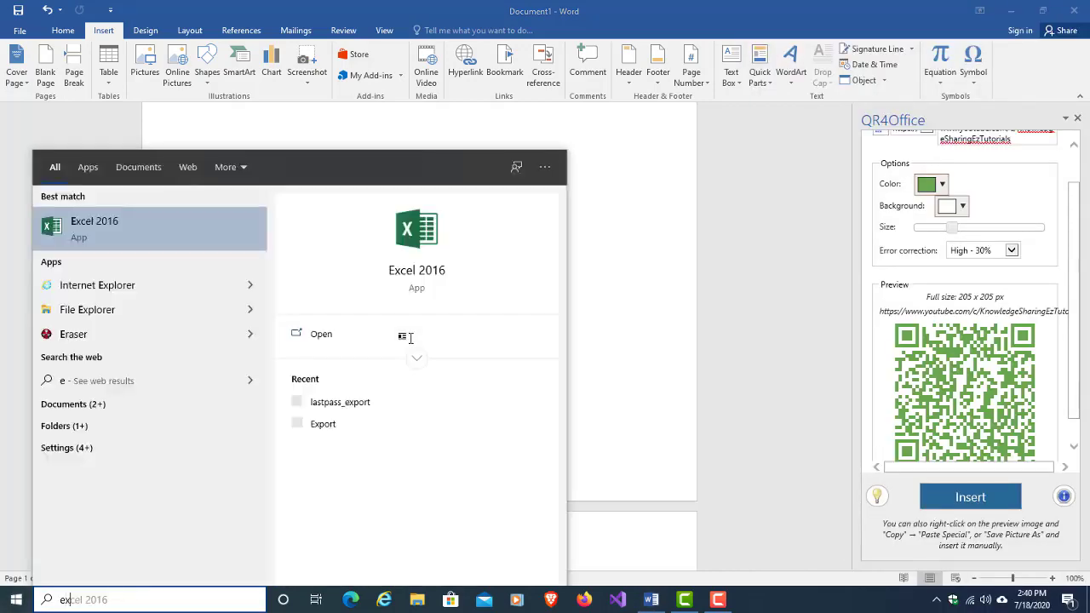
type("cel")
key("Return")
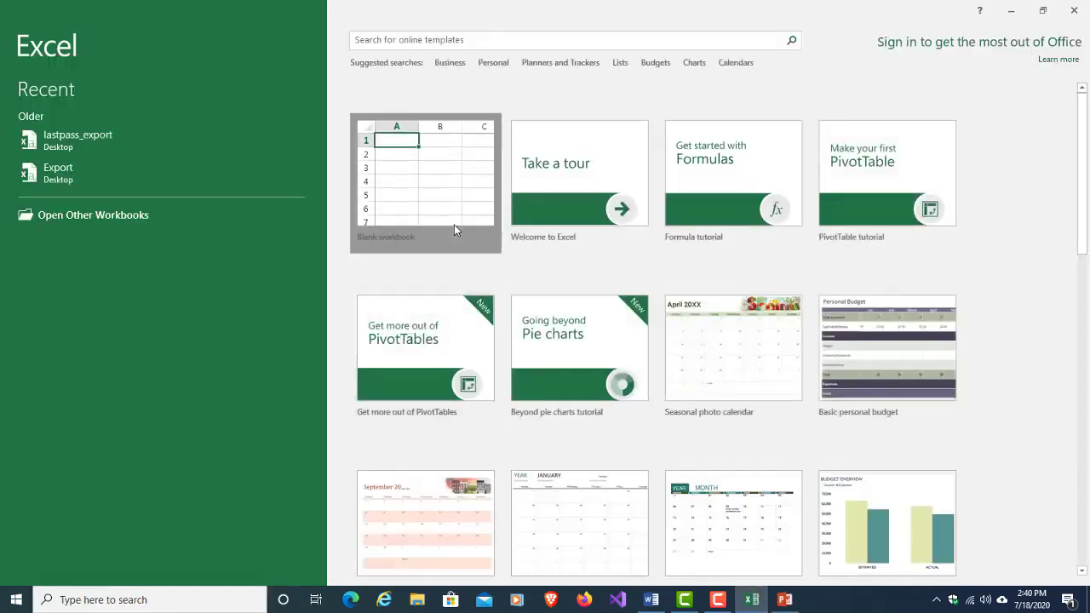
left_click(454, 224)
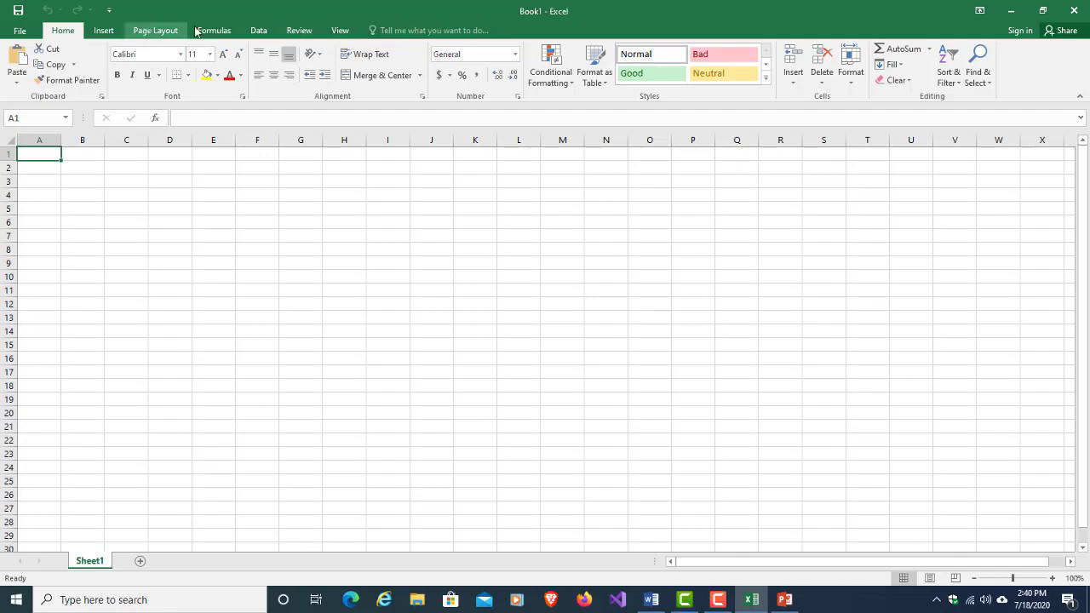
Open the QR4Office add-in in the blank workbook.
left_click(104, 32)
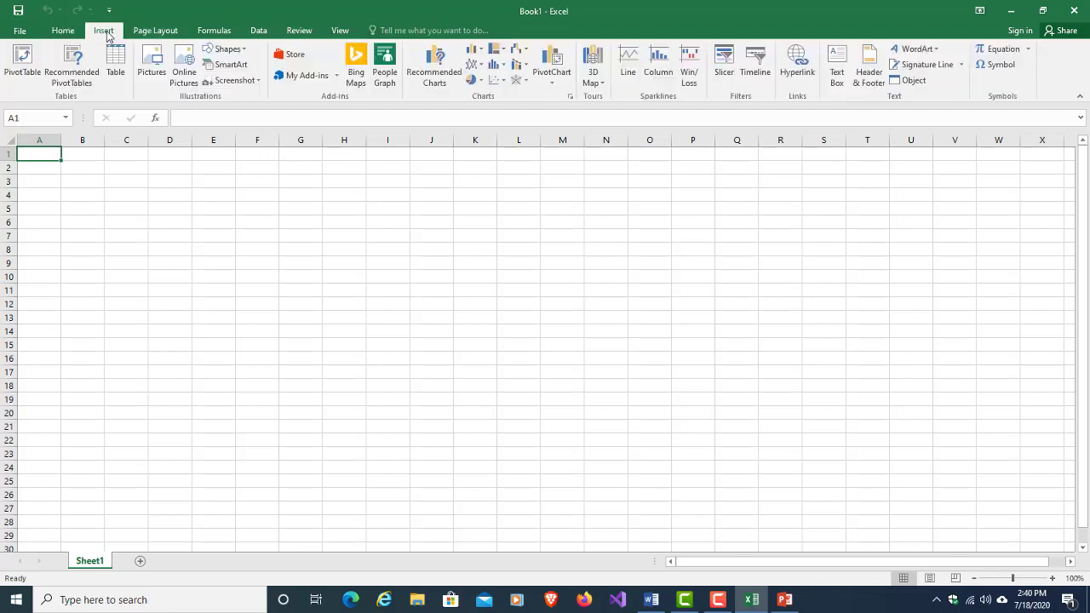
left_click(303, 75)
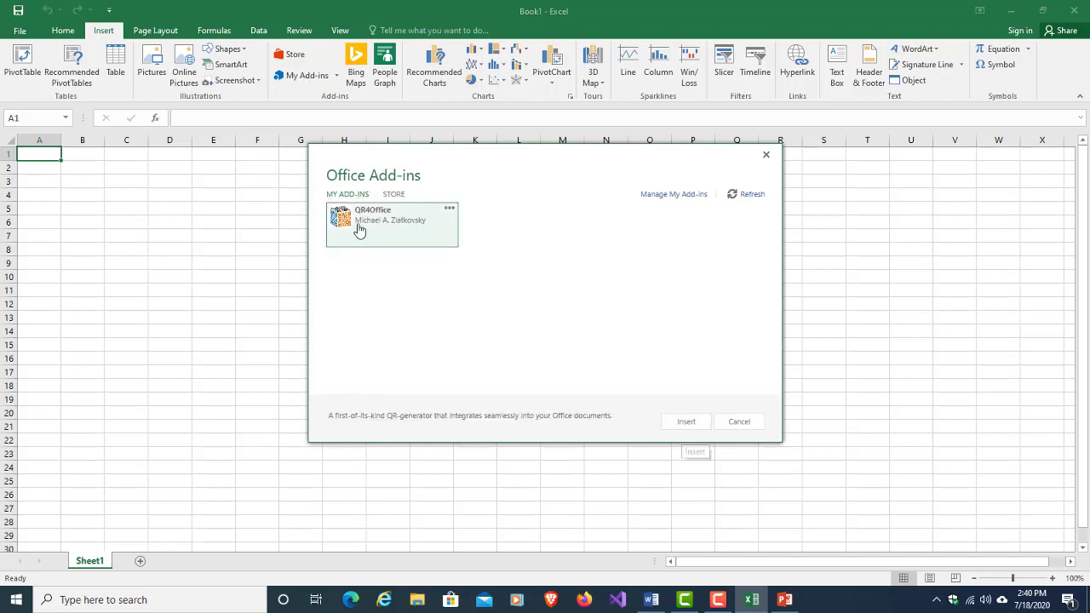
double_click(363, 228)
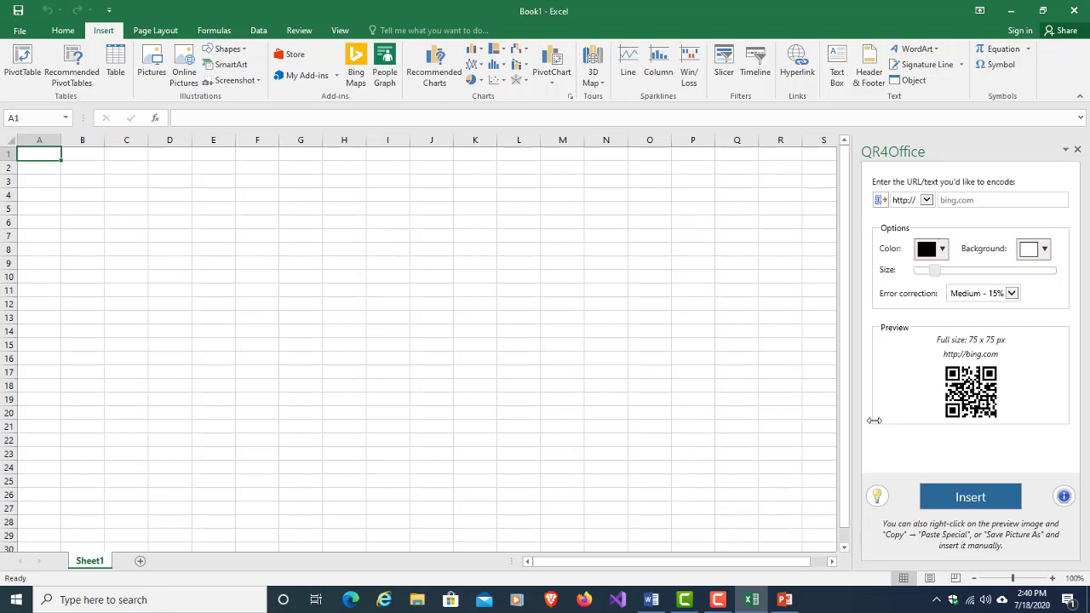
right_click(977, 203)
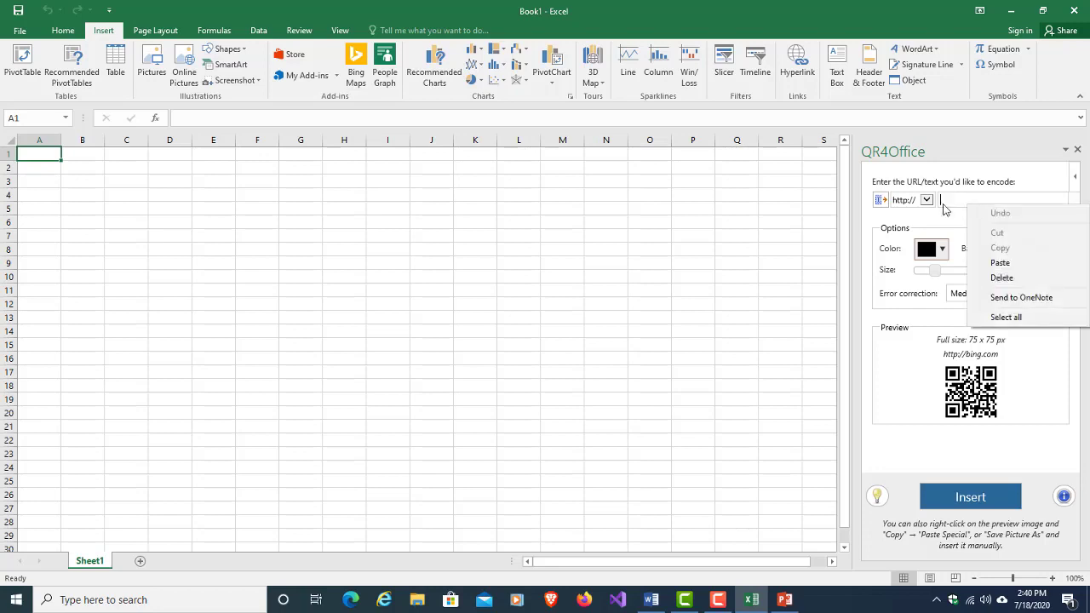
left_click(926, 201)
left_click(923, 215)
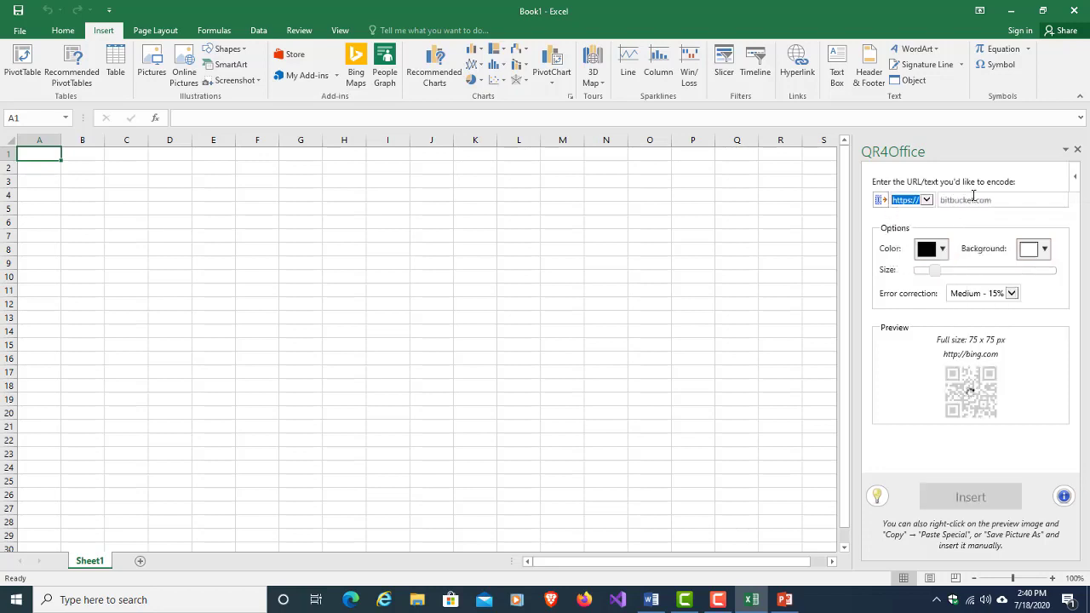
right_click(972, 198)
left_click(1013, 255)
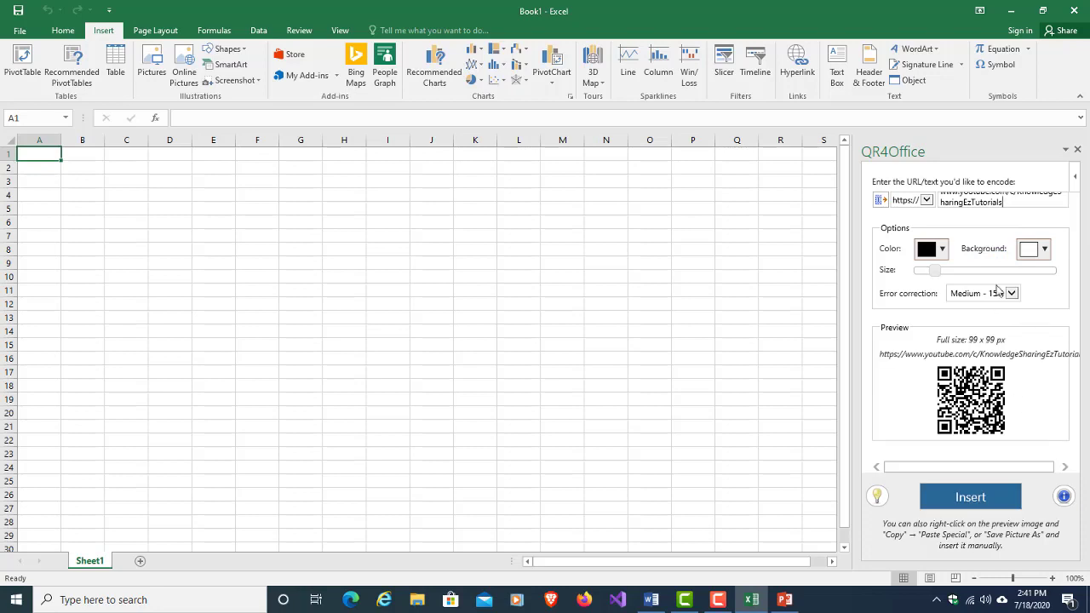
left_click_drag(934, 270, 944, 270)
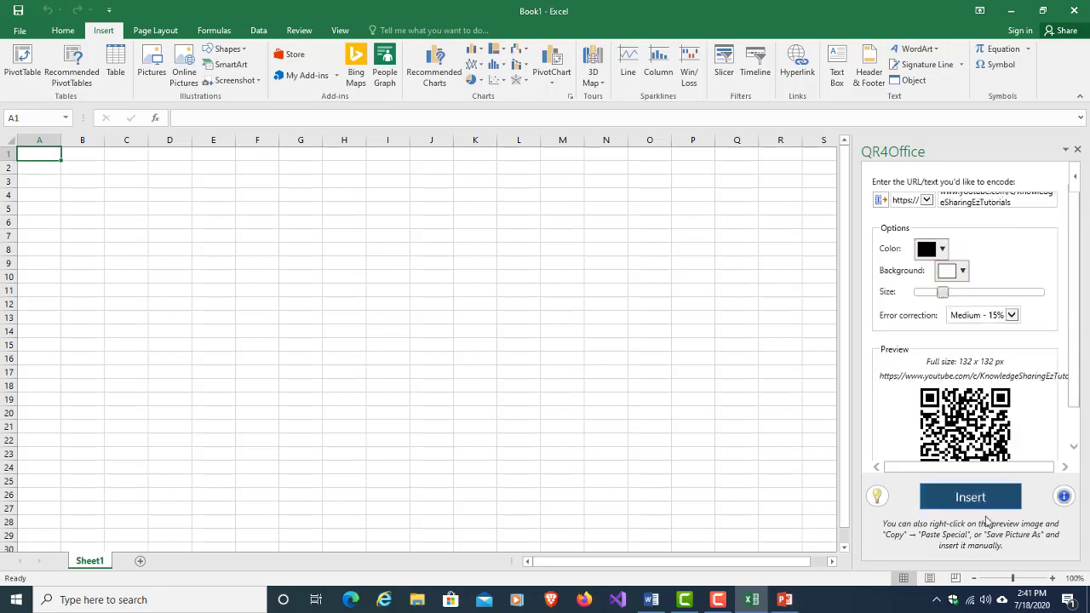
scroll(992, 515, "down", 1)
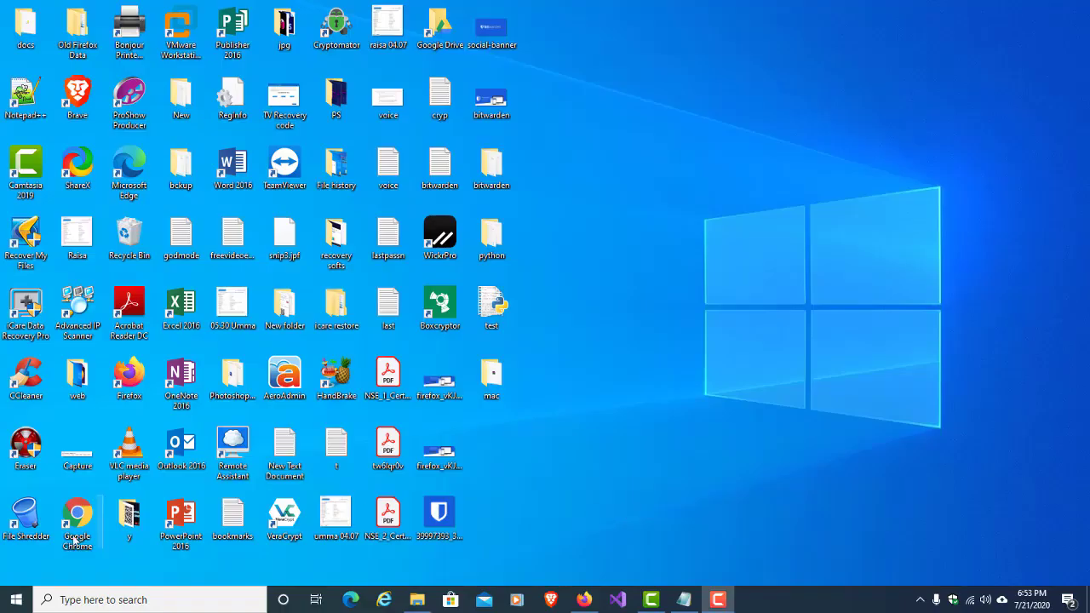
Switch to PowerPoint 2016 and create a blank presentation.
left_click(15, 603)
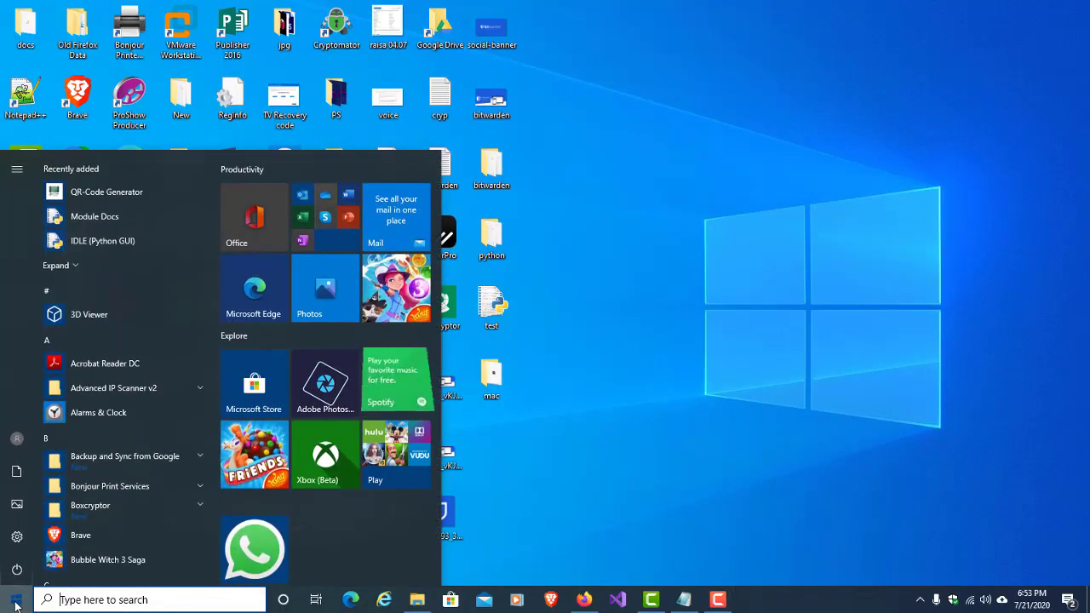
type("powerpoint")
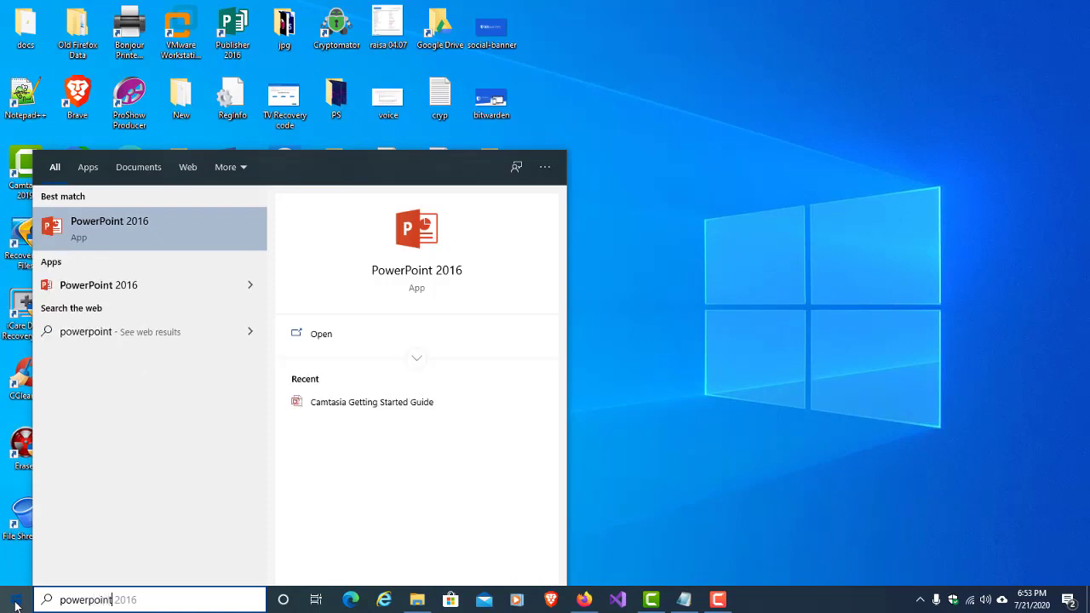
key("Return")
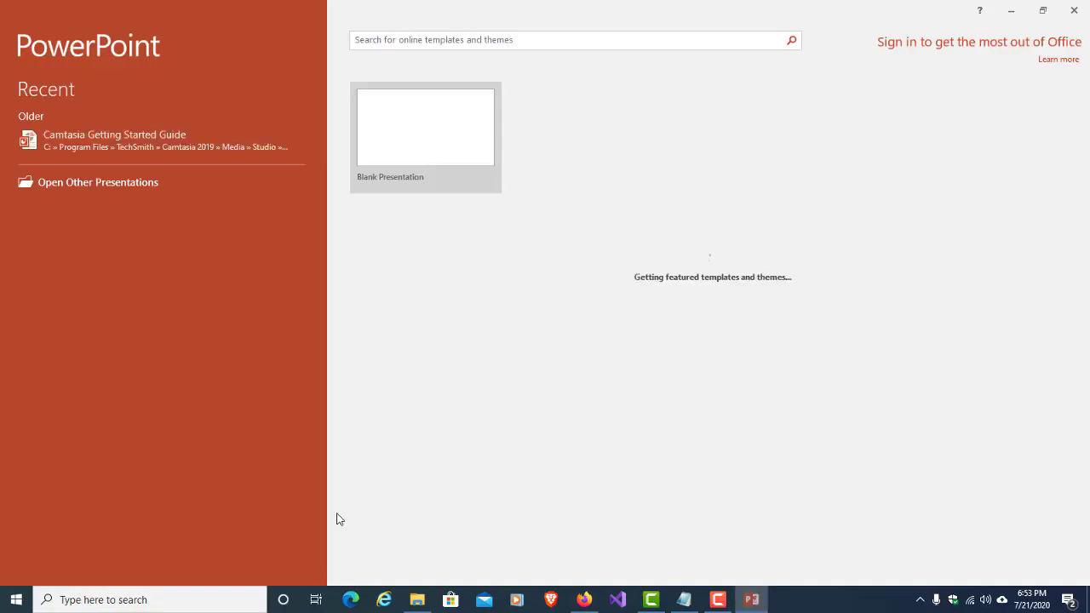
left_click(404, 145)
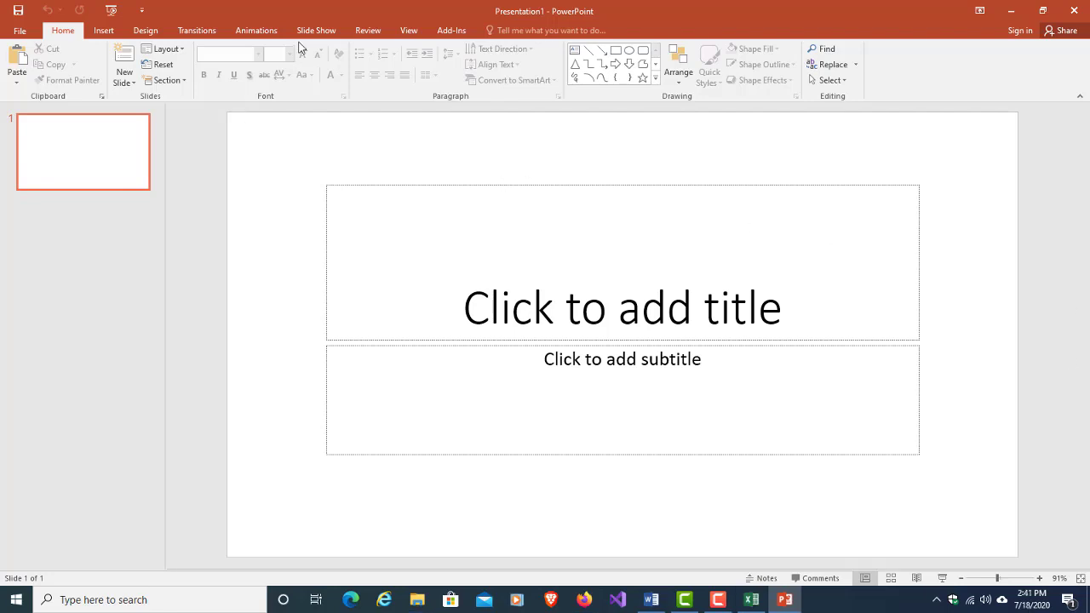
left_click(104, 29)
left_click(341, 75)
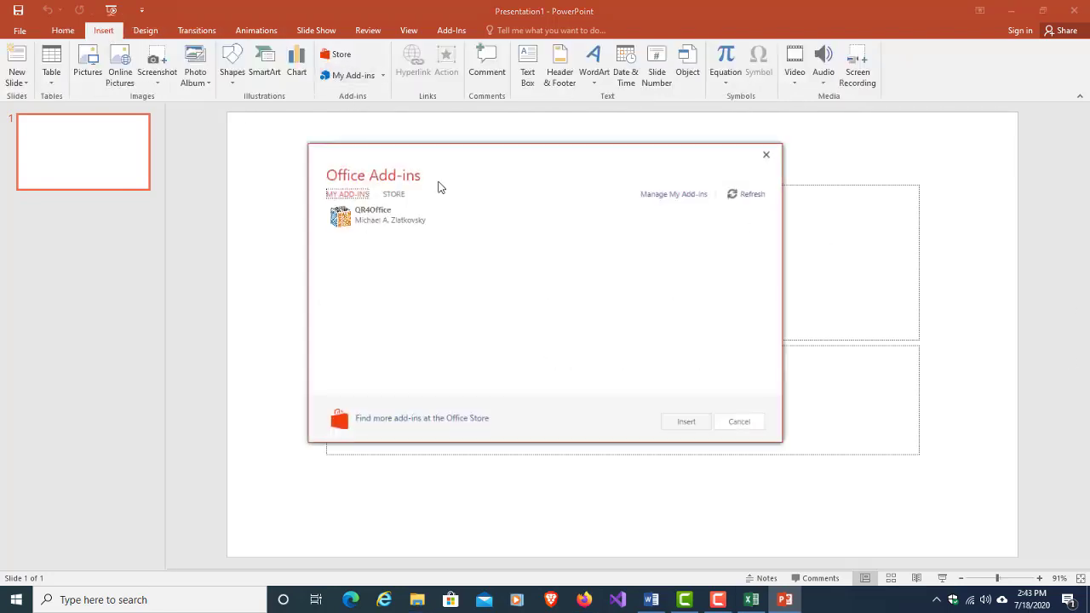
double_click(409, 223)
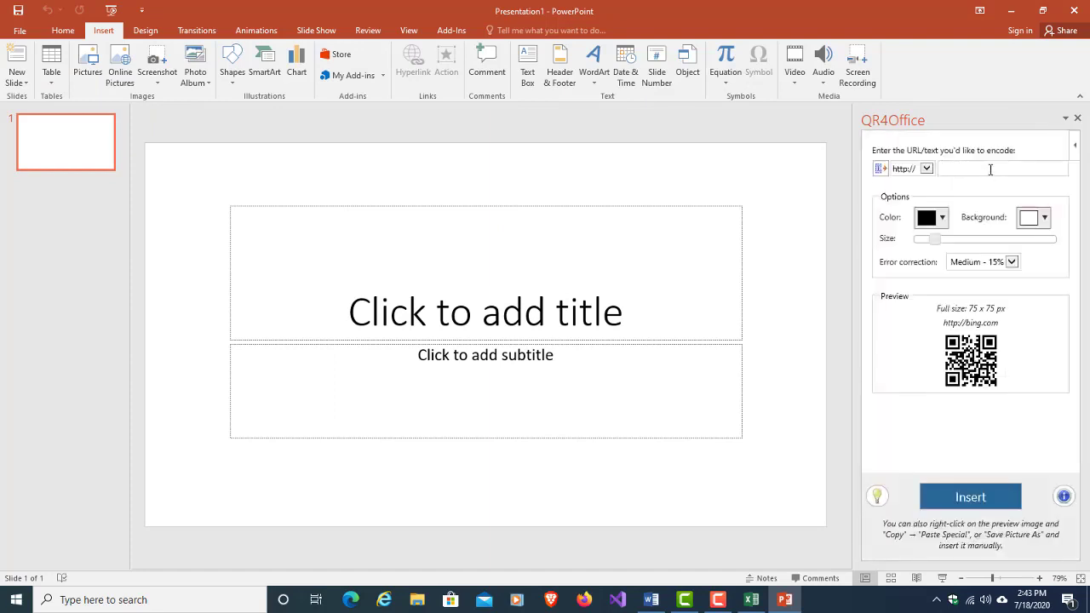
left_click(990, 170)
type("www.youtube.com/c/KnowledgeSharingEzTutorials")
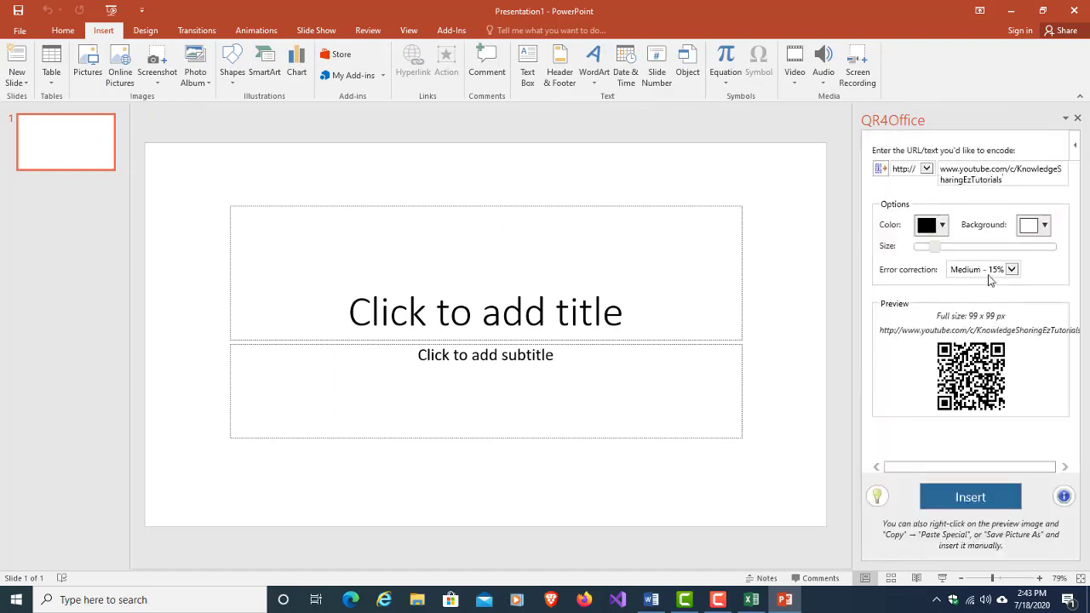